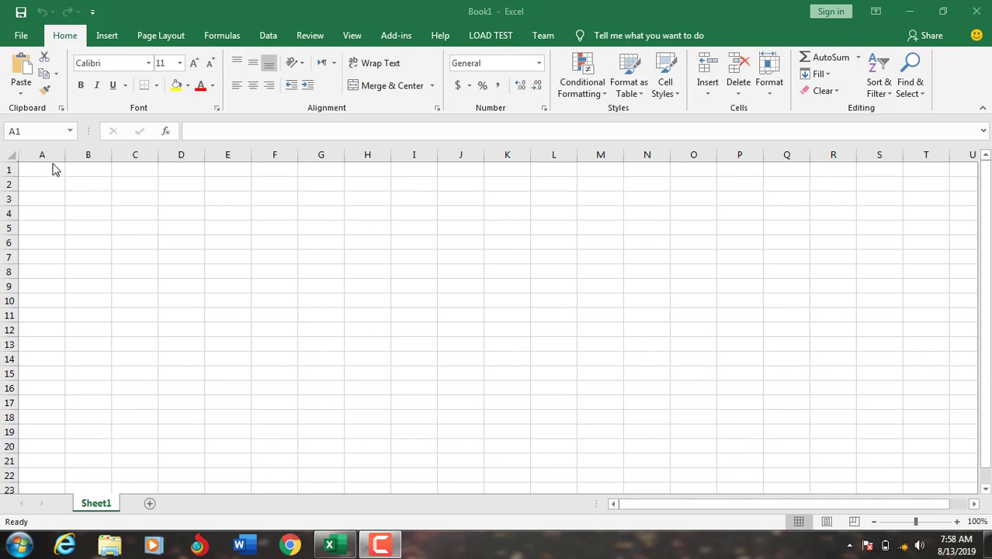
Close the Windows color scheme prompt without changing the scheme and return to cell A1.
click(33, 167)
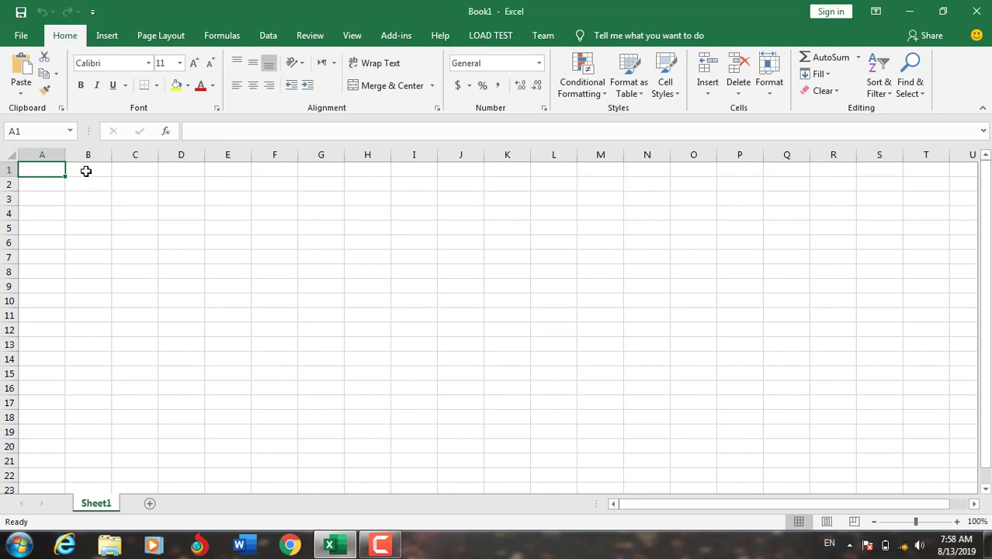
drag(55, 170, 282, 321)
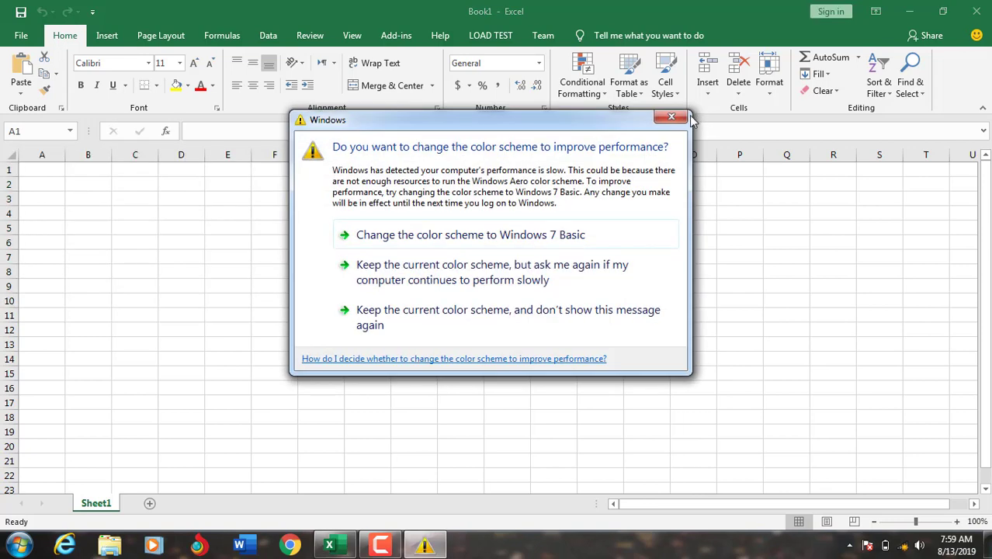
click(677, 117)
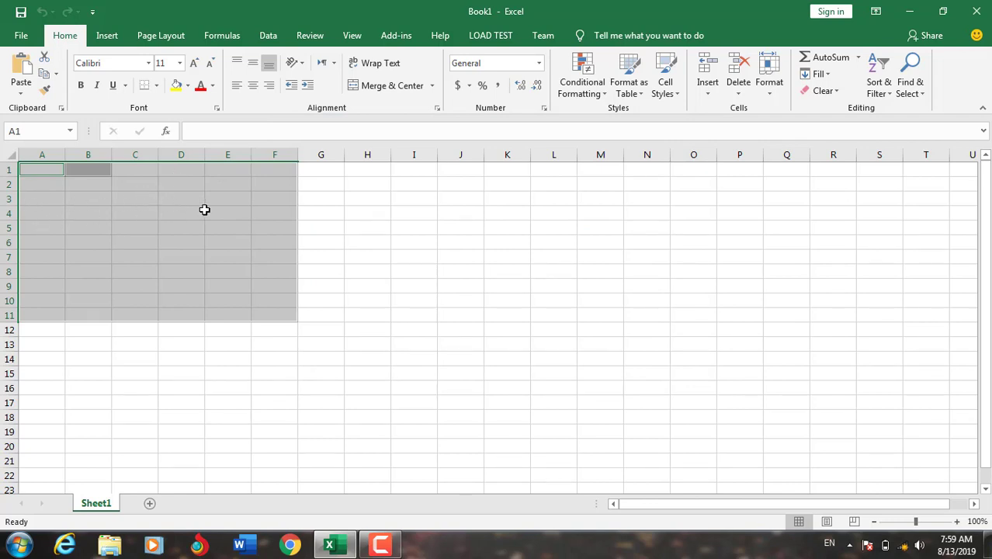
click(47, 170)
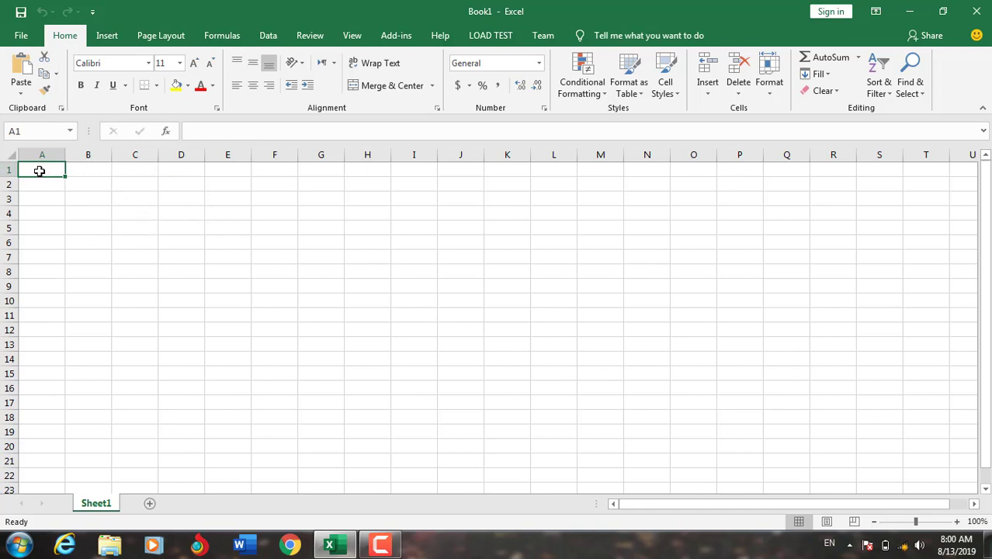
Set the column width of range A1:F10 to 25.
drag(39, 171, 259, 294)
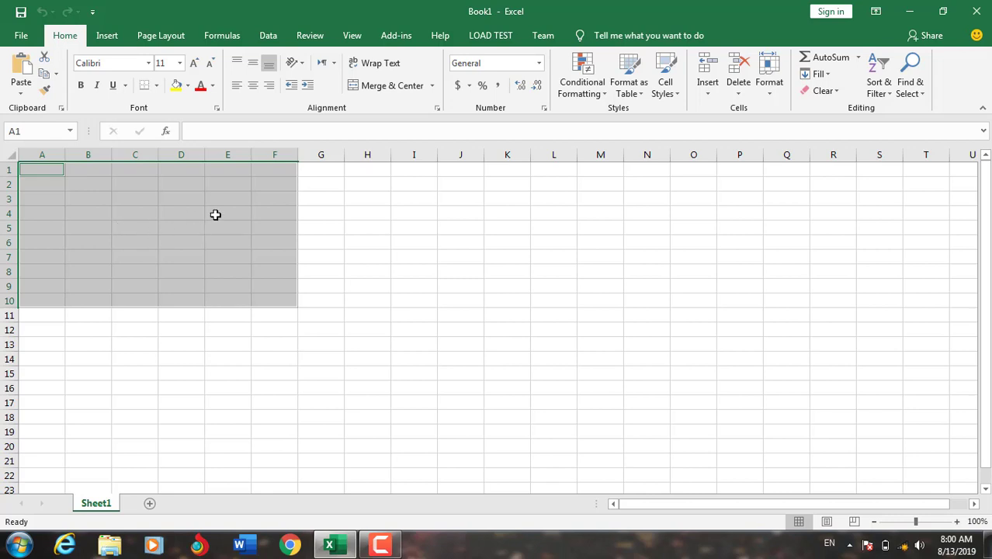
right_click(145, 218)
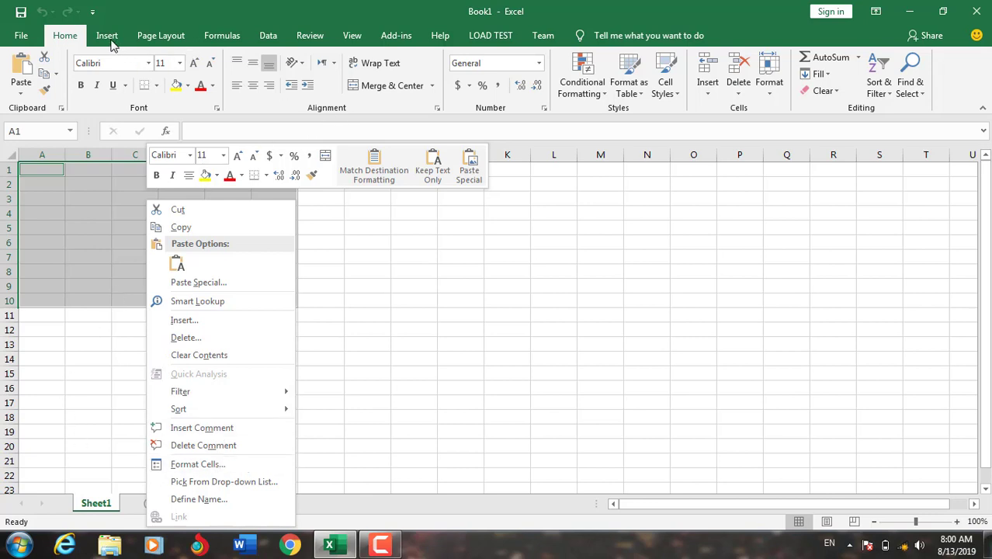
click(62, 39)
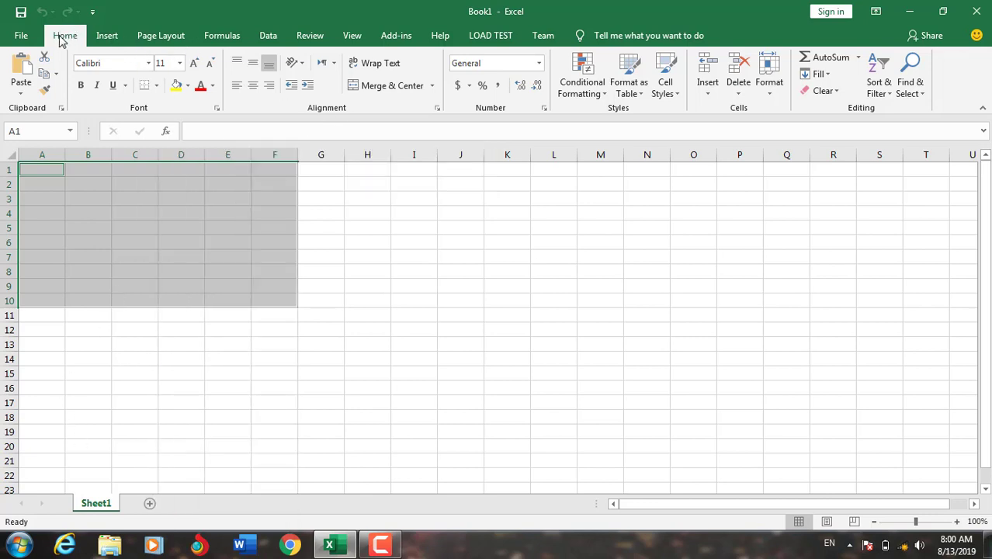
click(770, 91)
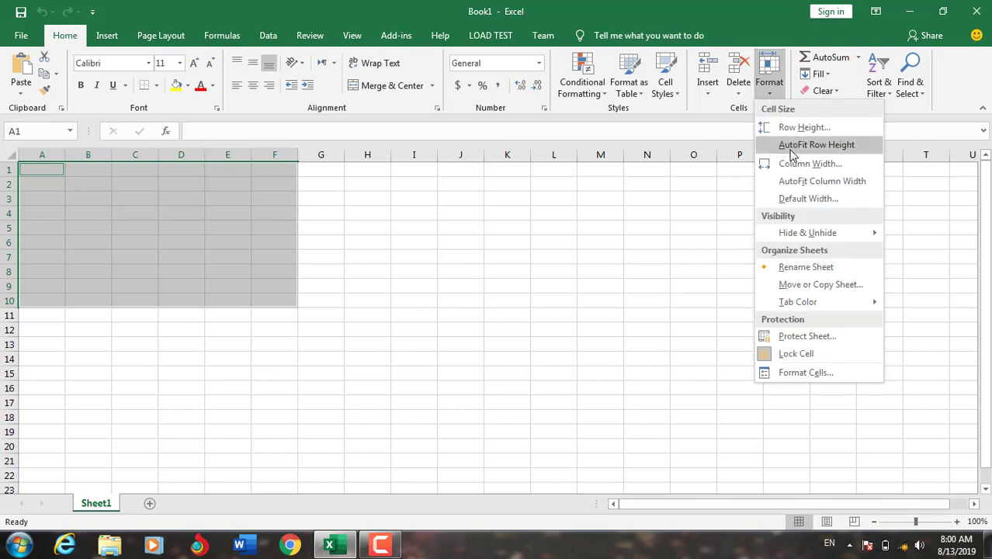
click(800, 168)
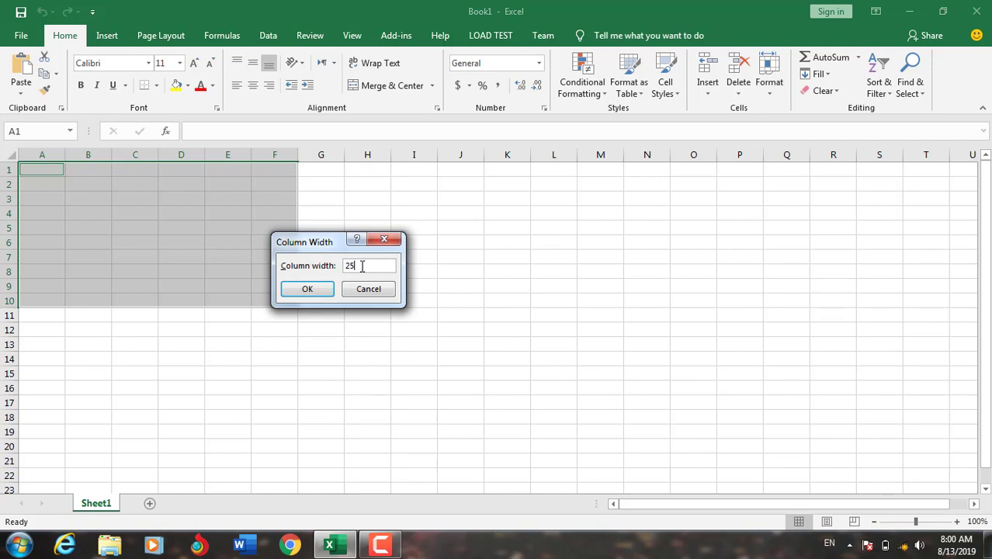
key(Return)
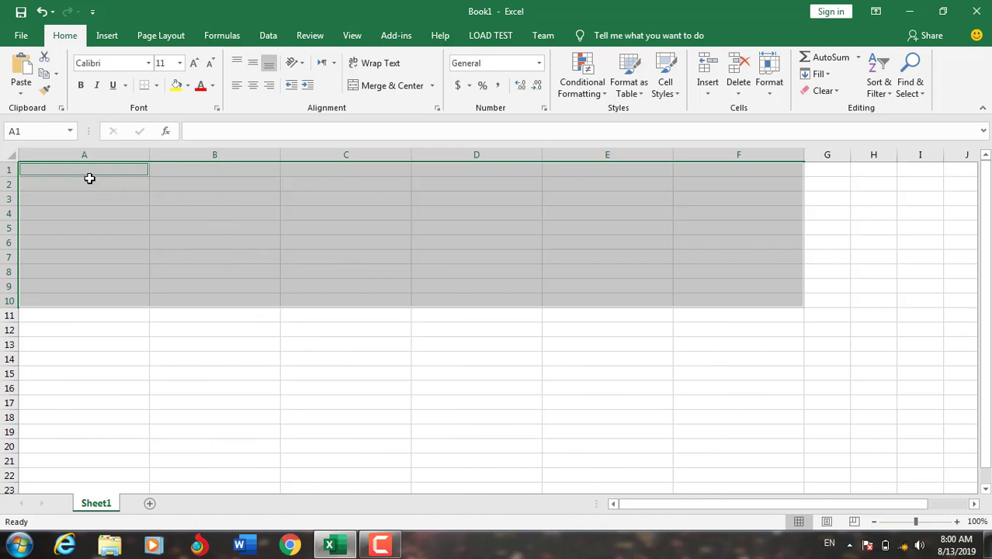
Set the row height of range A1:F10 to 25.
click(763, 94)
click(787, 126)
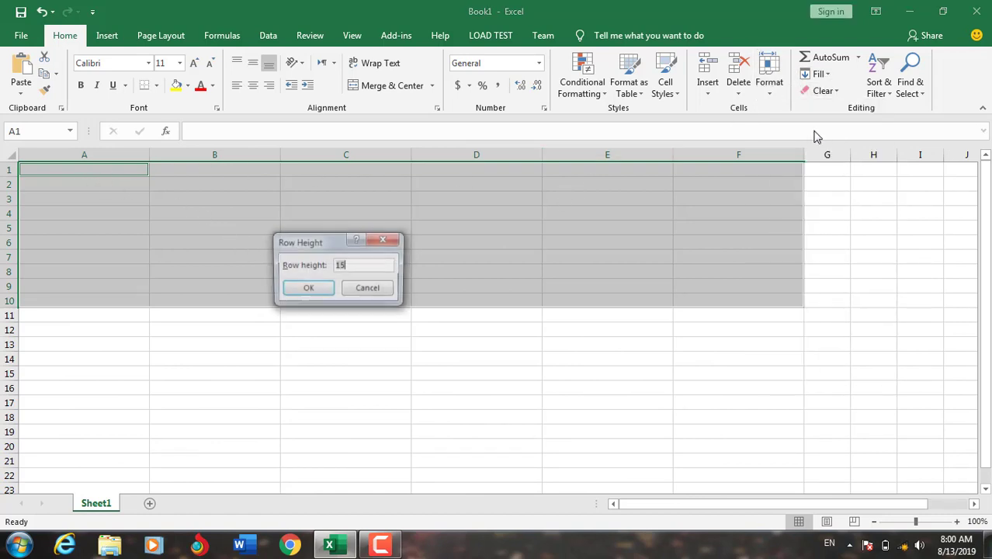
text(25)
key(Return)
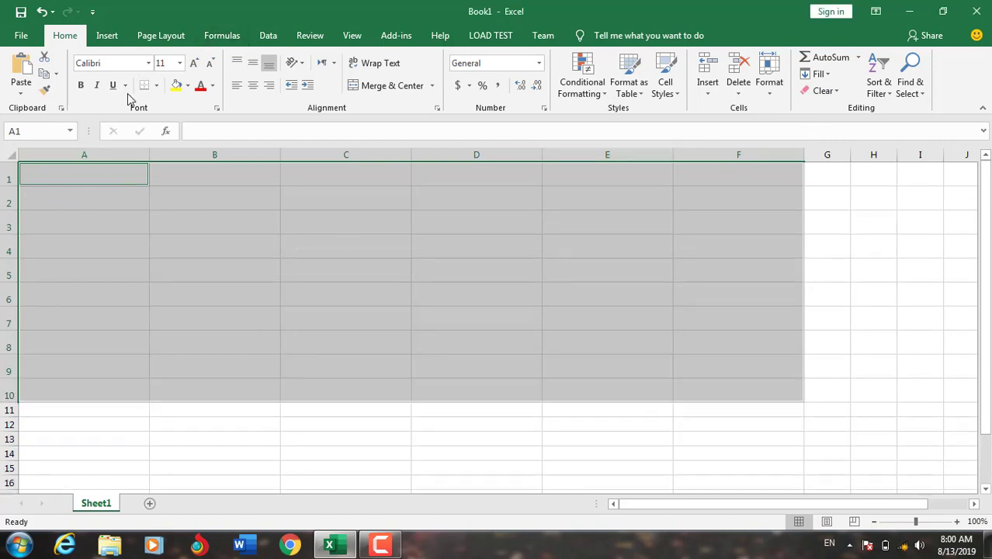
Set the font size of range A1:F10 to 14 and center its contents both horizontally and vertically.
click(161, 63)
click(178, 64)
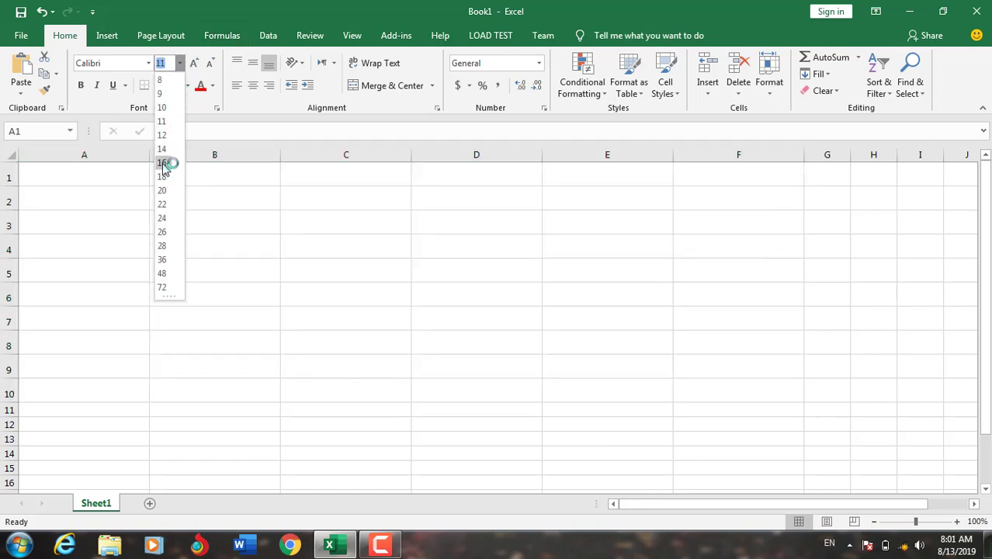
click(163, 148)
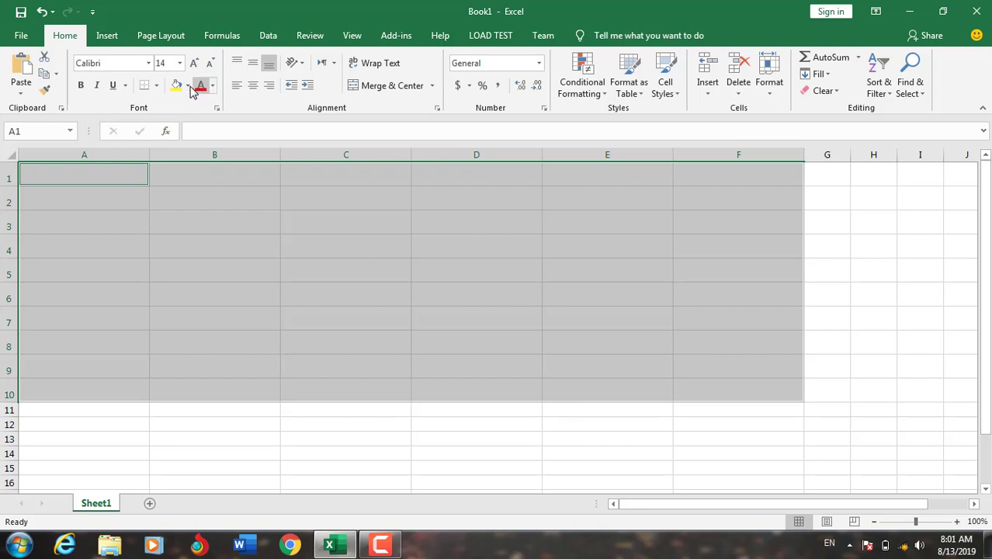
click(255, 85)
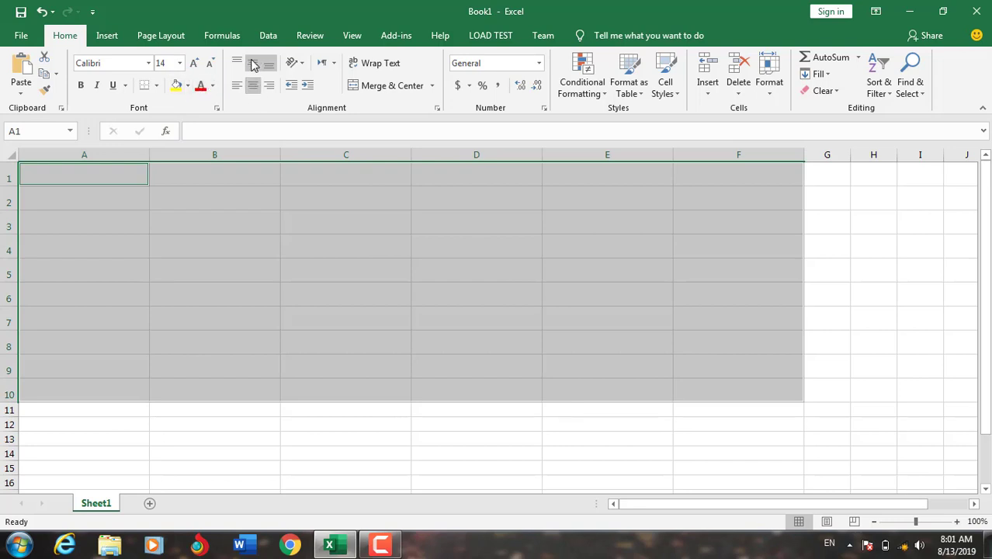
click(248, 66)
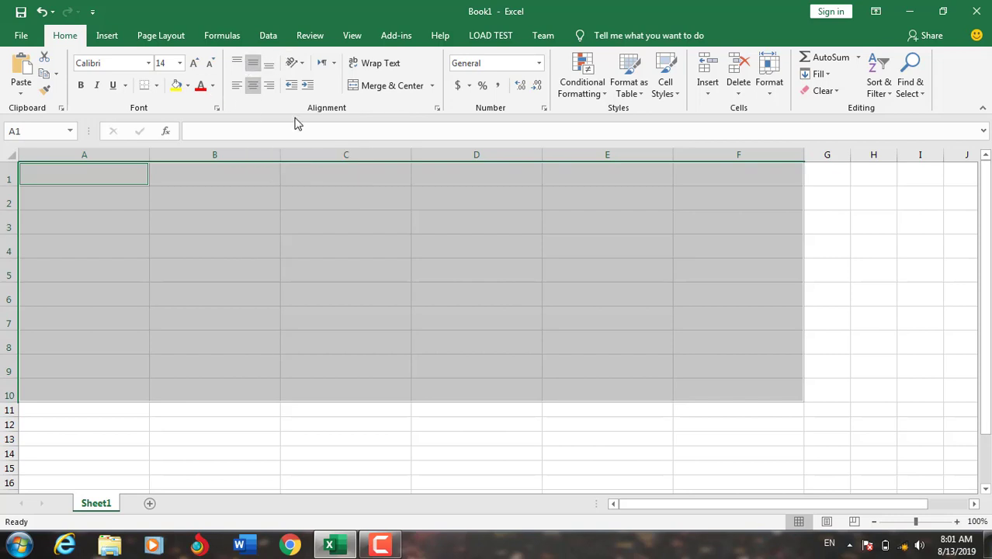
click(253, 66)
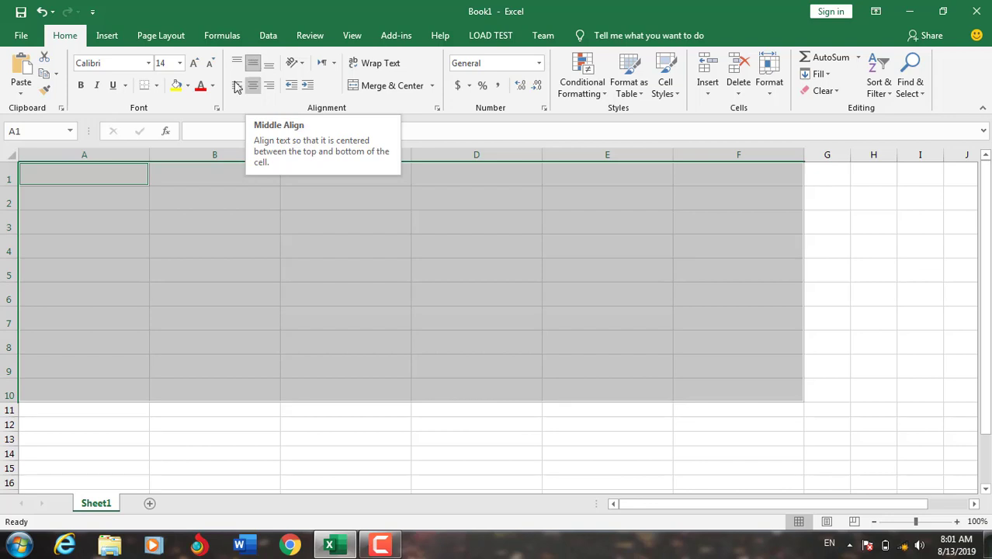
Enter the city headings slemany, hawler, duhok and karkuk in cells A1 to D1.
click(88, 168)
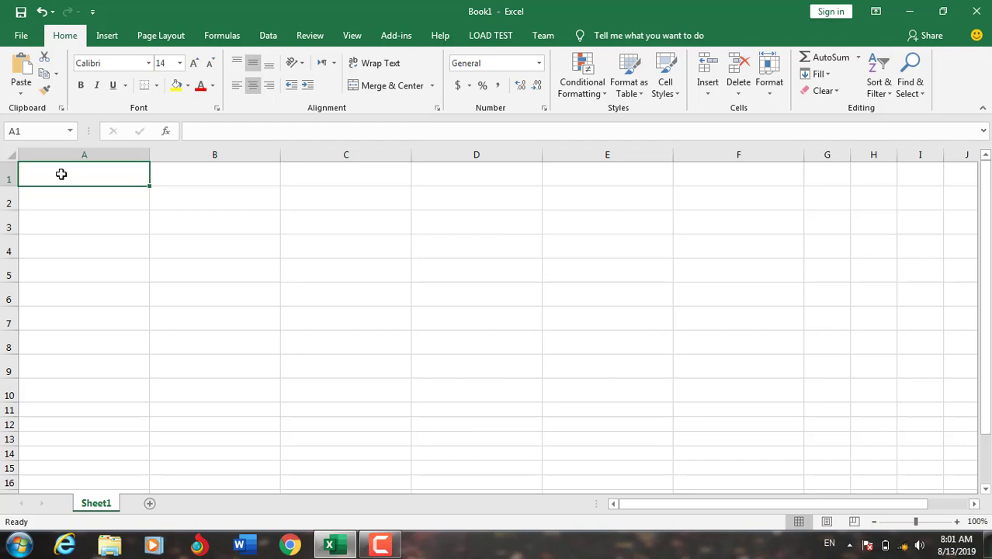
text(sl)
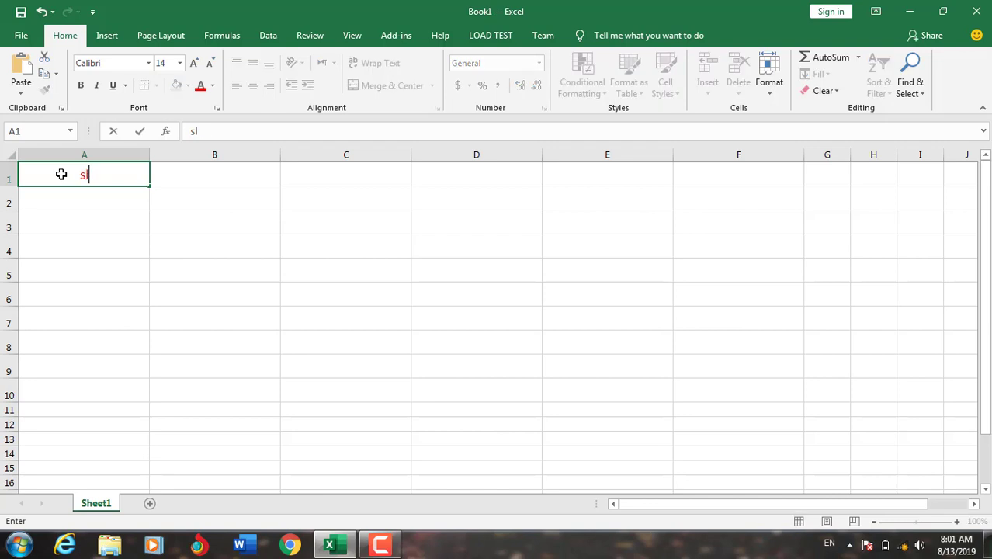
text(emany)
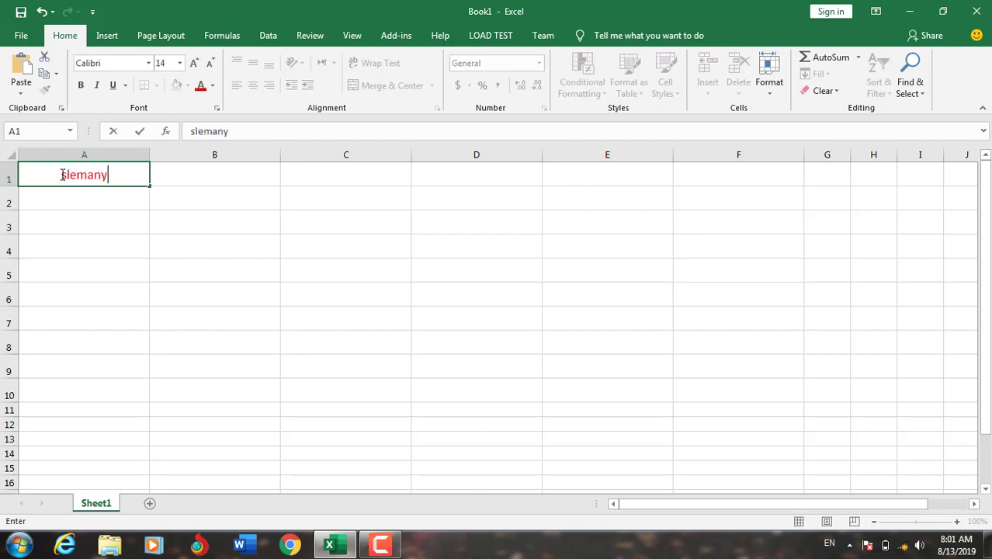
click(230, 175)
text(hawler)
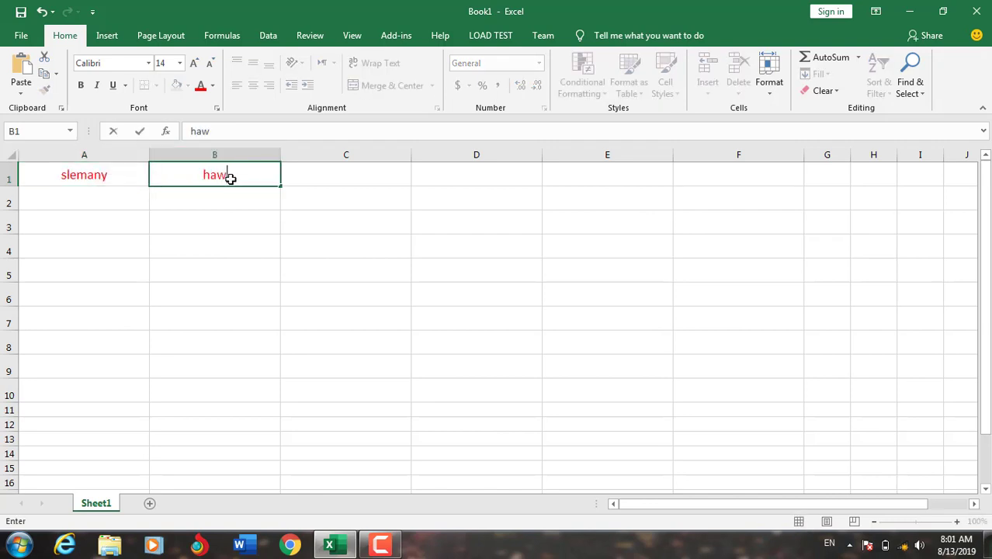
click(345, 176)
text(duhok)
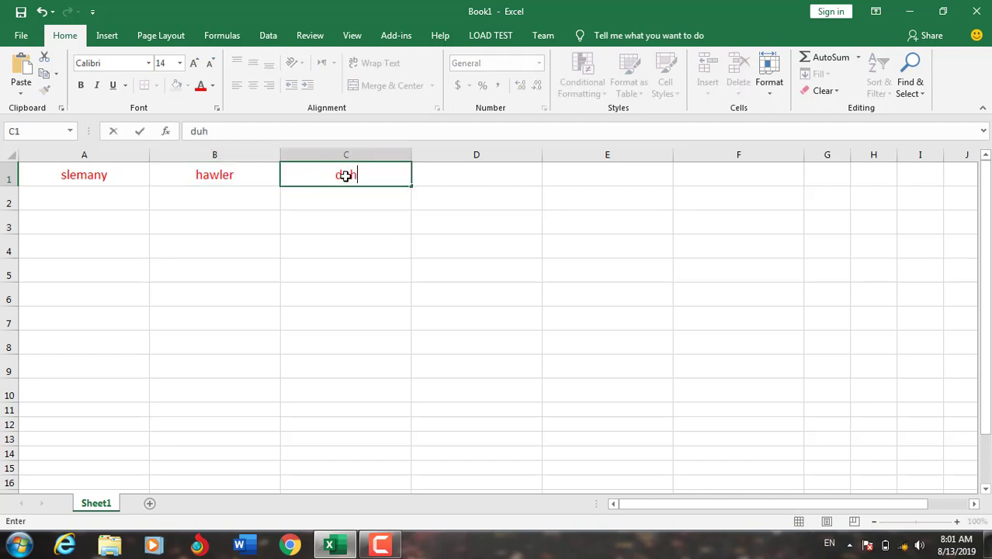
click(469, 179)
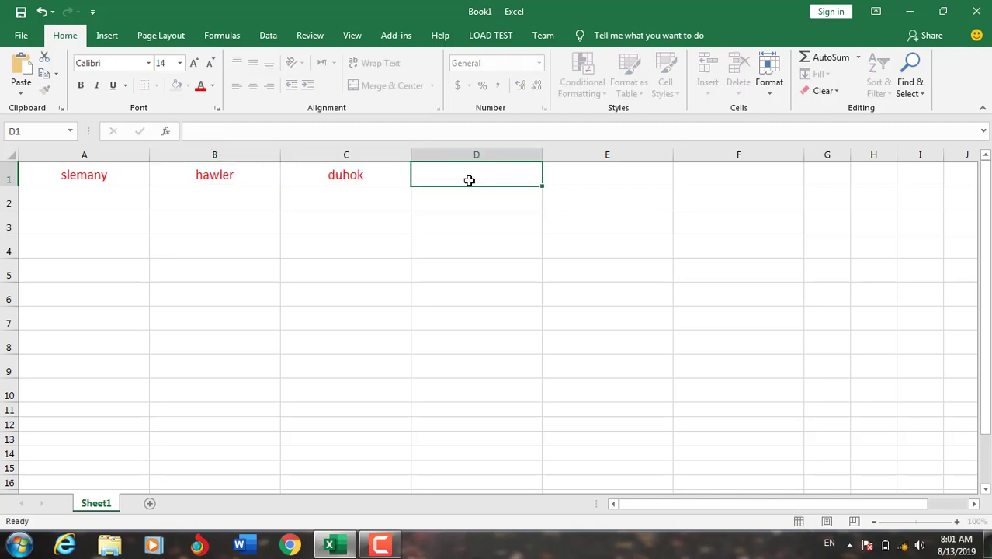
text(karkuk)
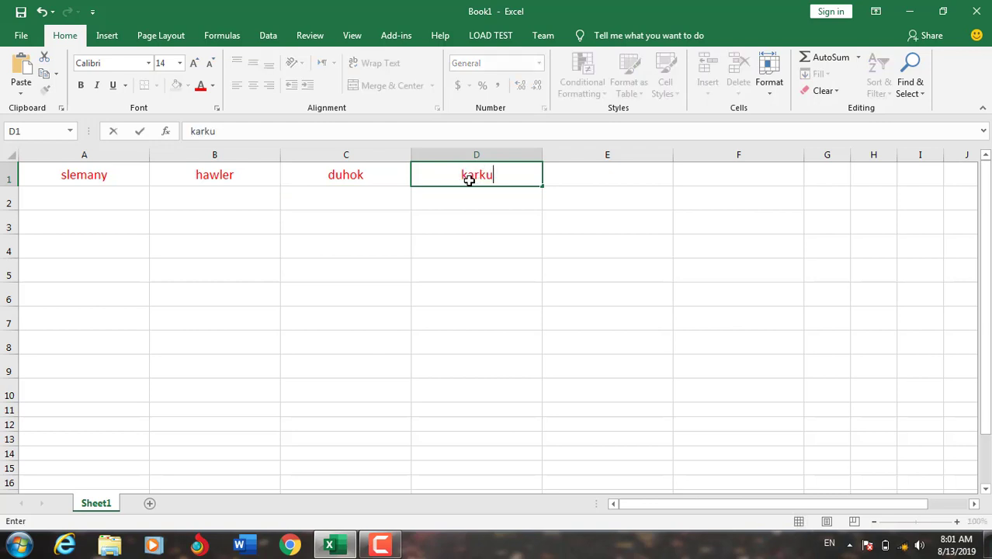
click(94, 205)
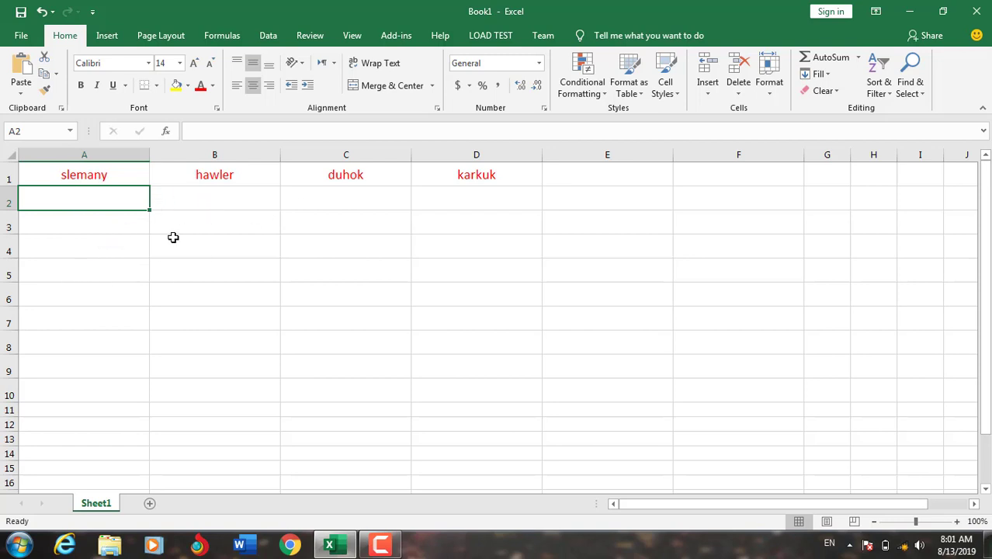
Open the border settings for range A1:D6 and choose a medium solid line in the automatic color.
click(41, 172)
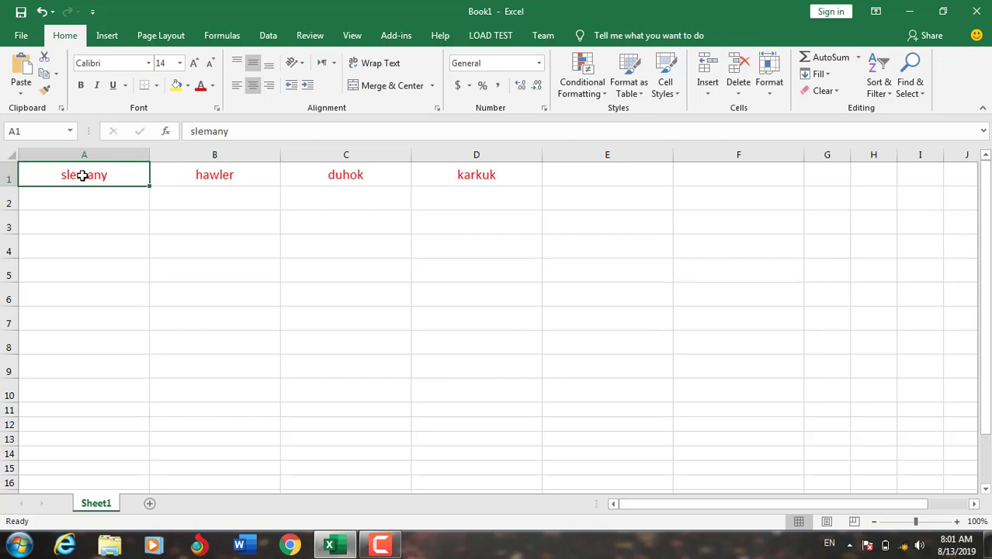
drag(82, 175, 456, 297)
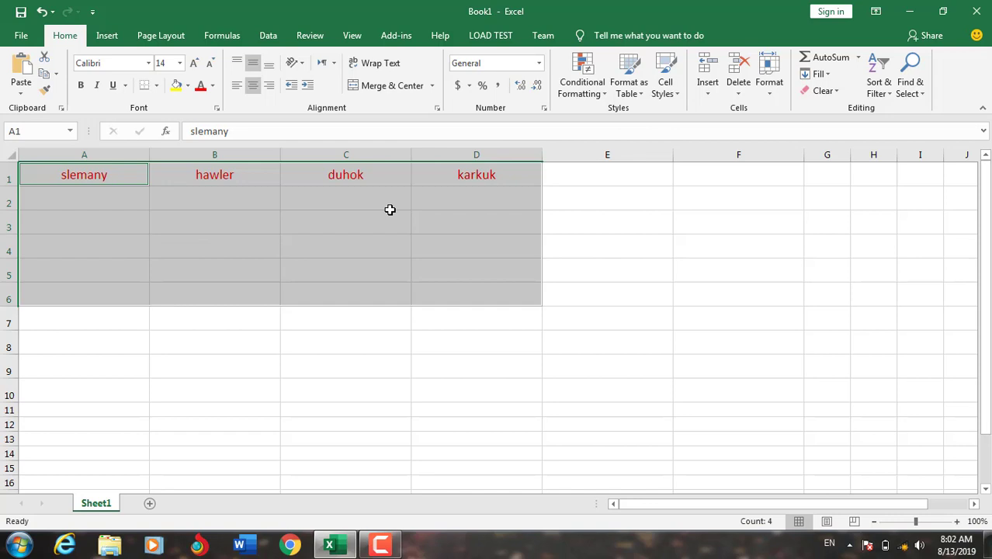
click(769, 89)
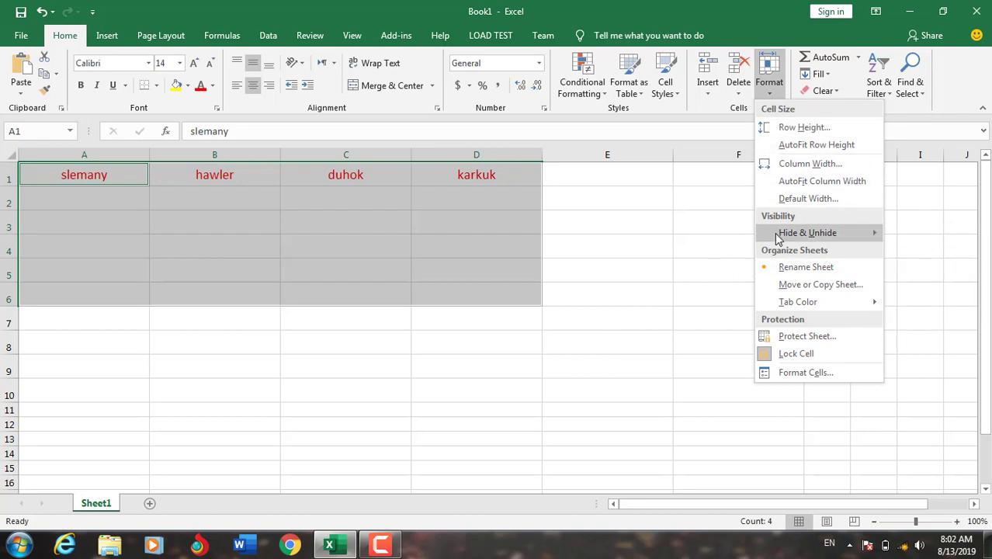
click(814, 374)
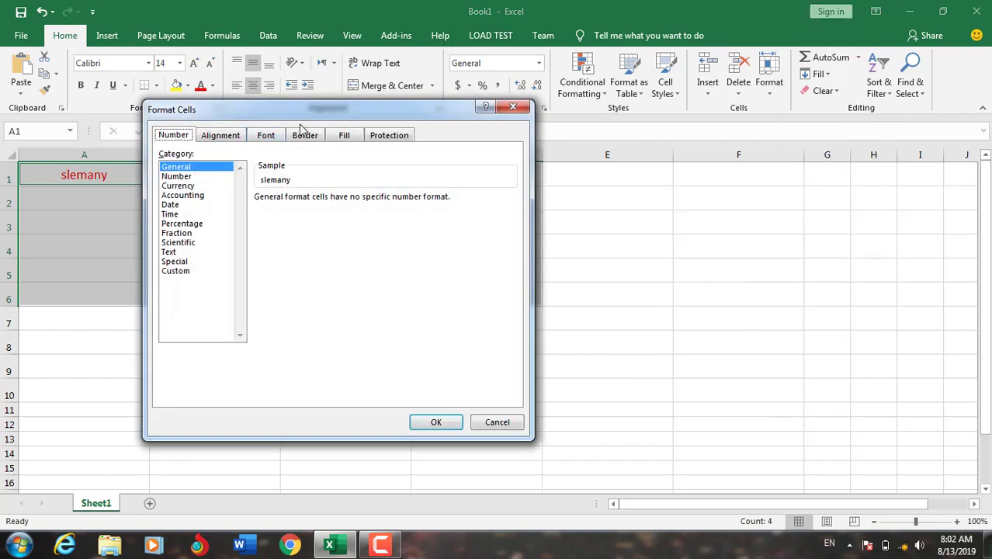
click(314, 136)
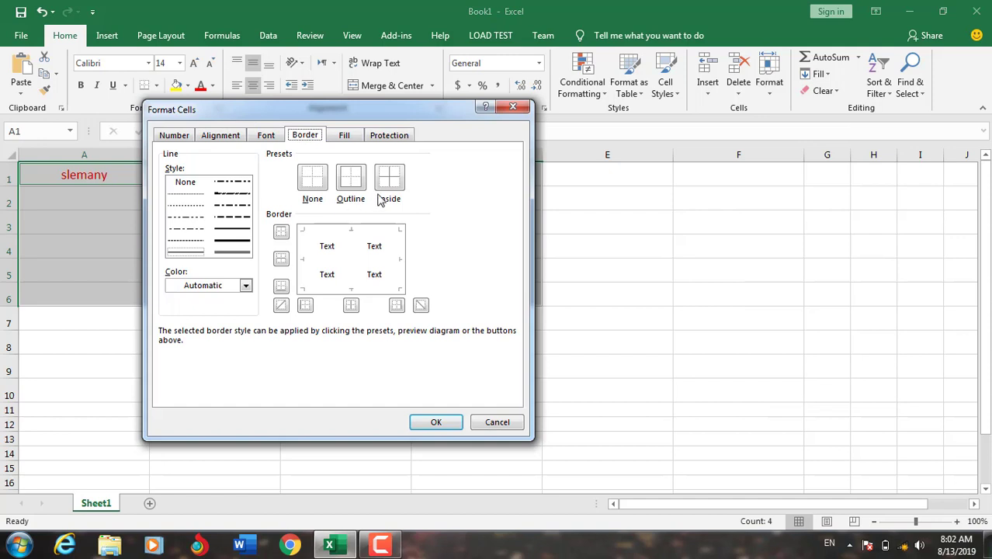
click(222, 233)
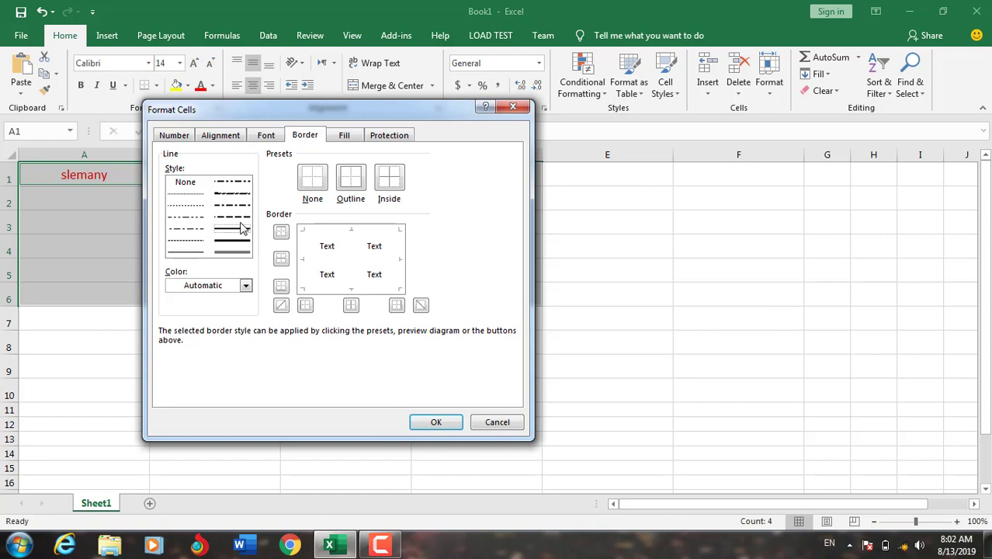
click(232, 233)
click(245, 284)
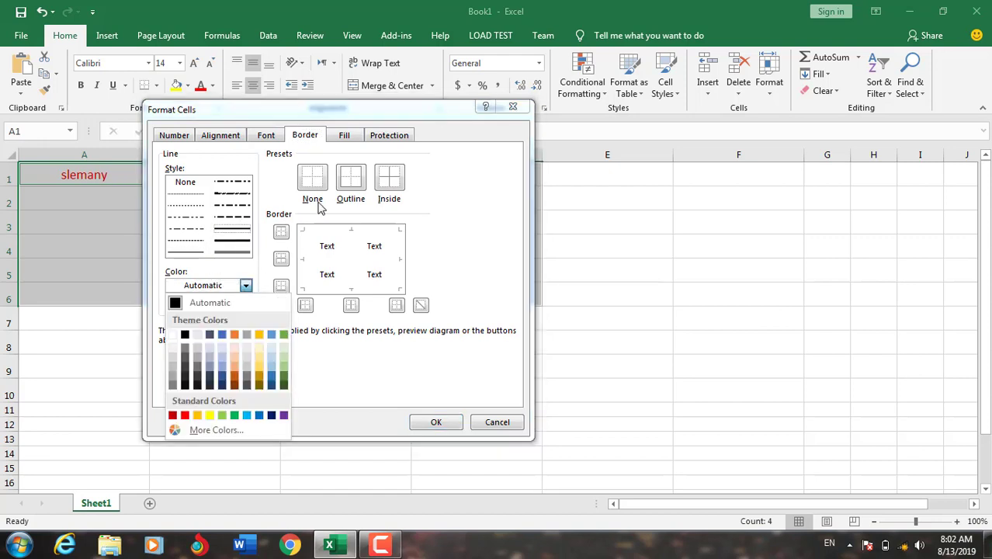
click(245, 285)
click(234, 233)
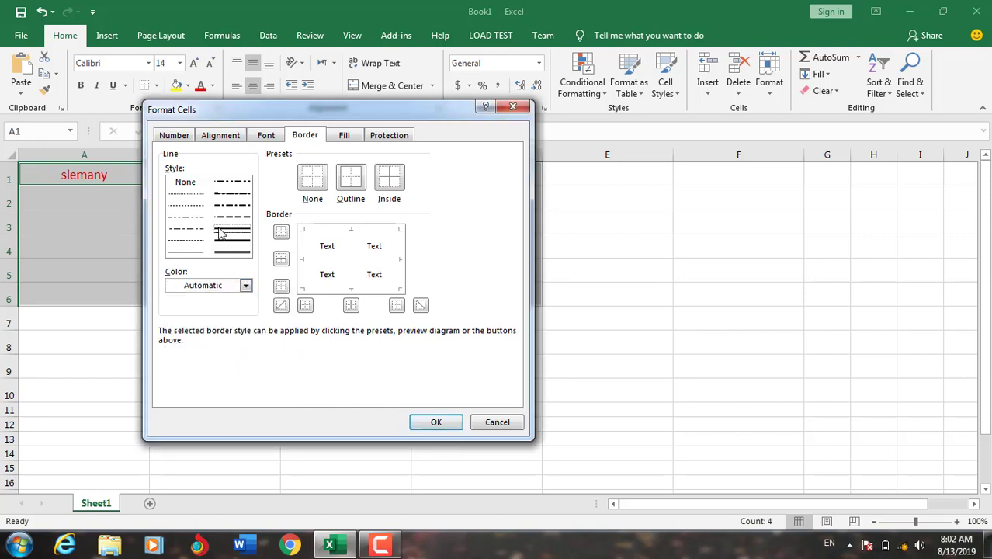
Apply the inside, top, bottom, left and right borders to range A1:D6 in the automatic color.
click(389, 184)
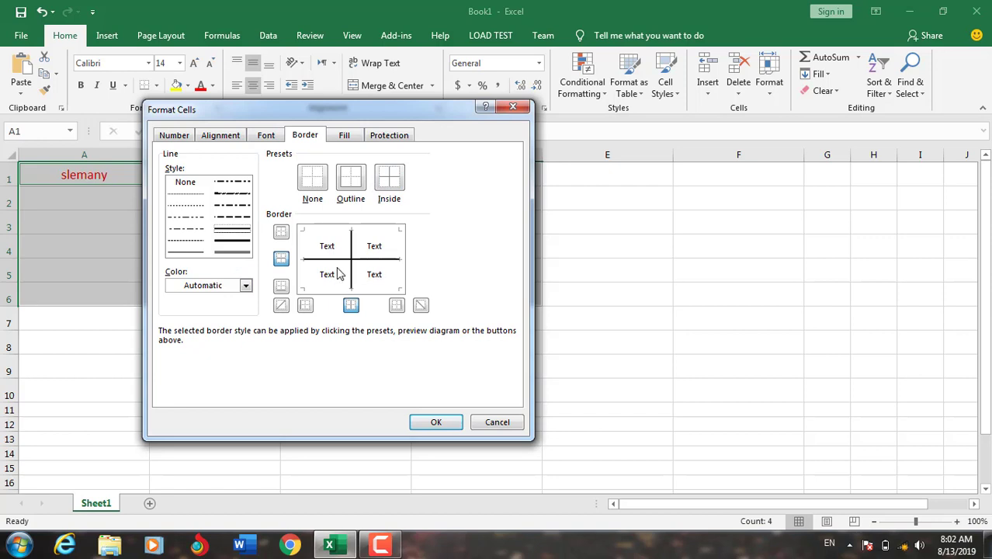
click(281, 234)
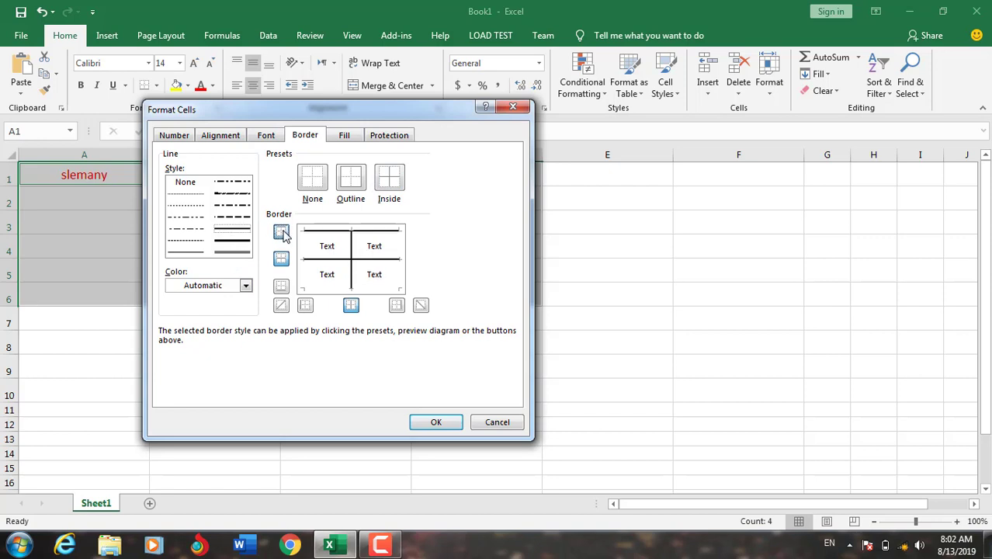
click(280, 286)
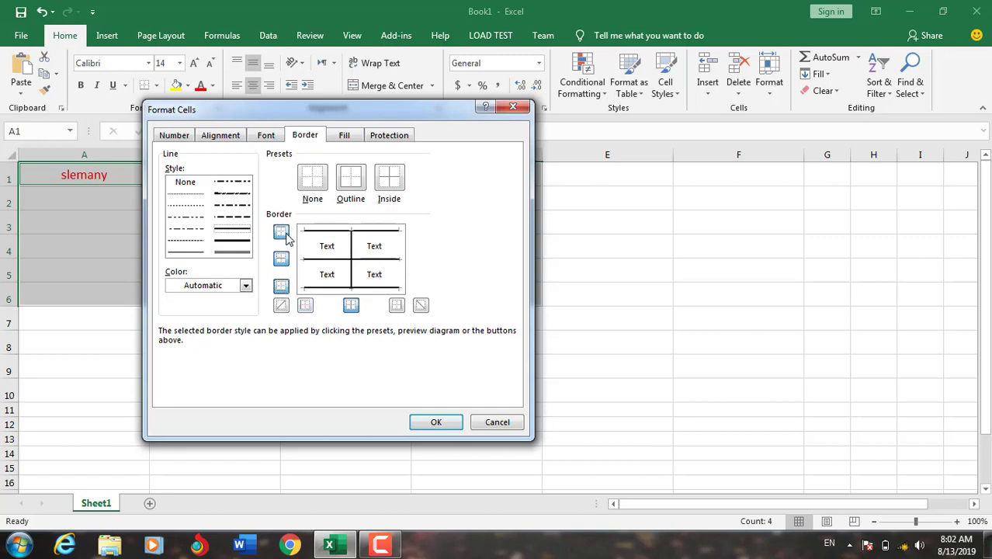
click(307, 308)
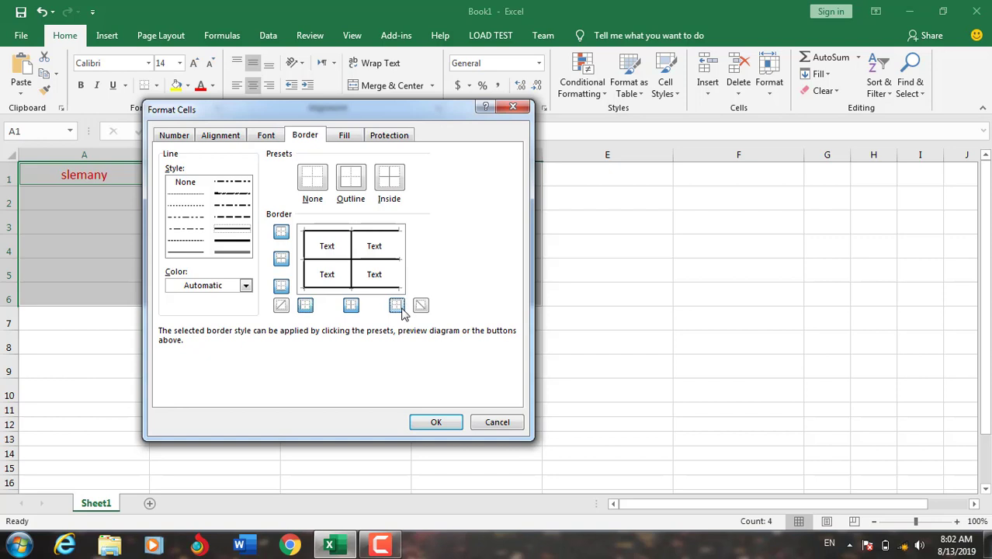
click(398, 308)
Set the line color to standard blue and reapply it to the inside borders and all four outer borders.
click(245, 285)
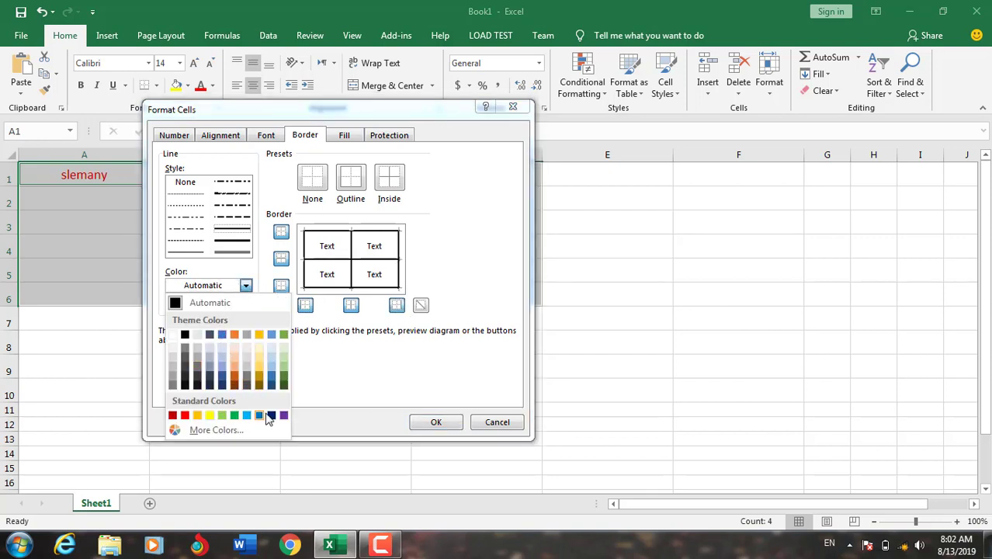
click(260, 415)
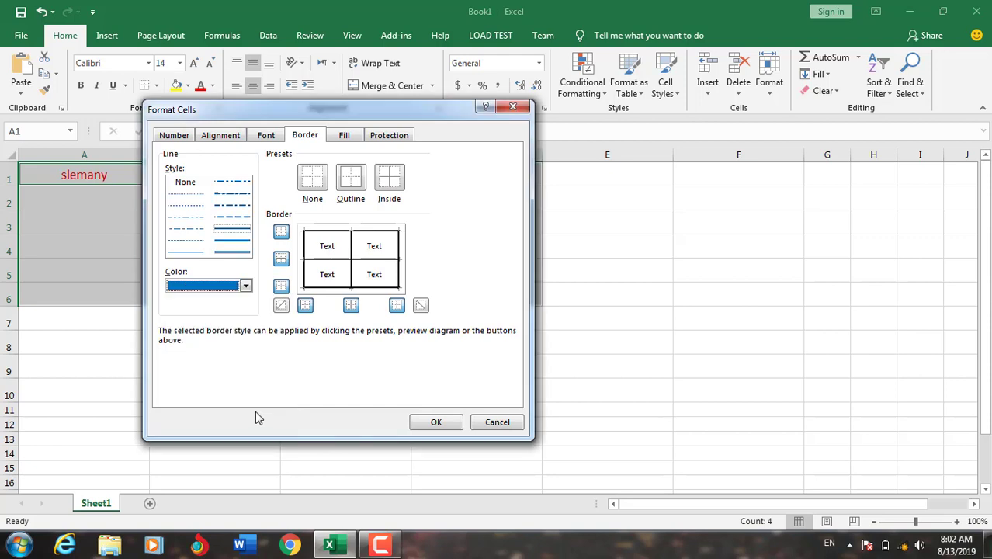
click(388, 180)
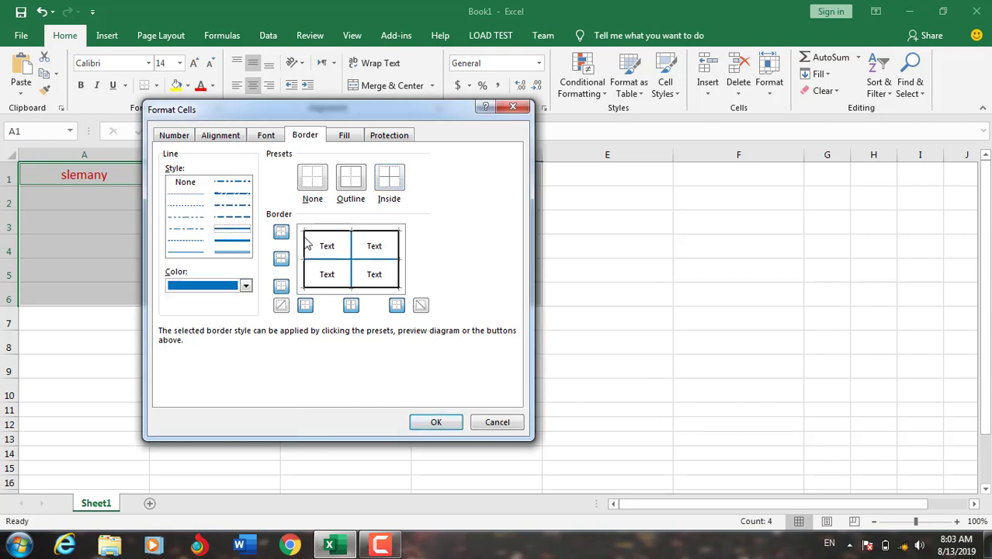
click(281, 232)
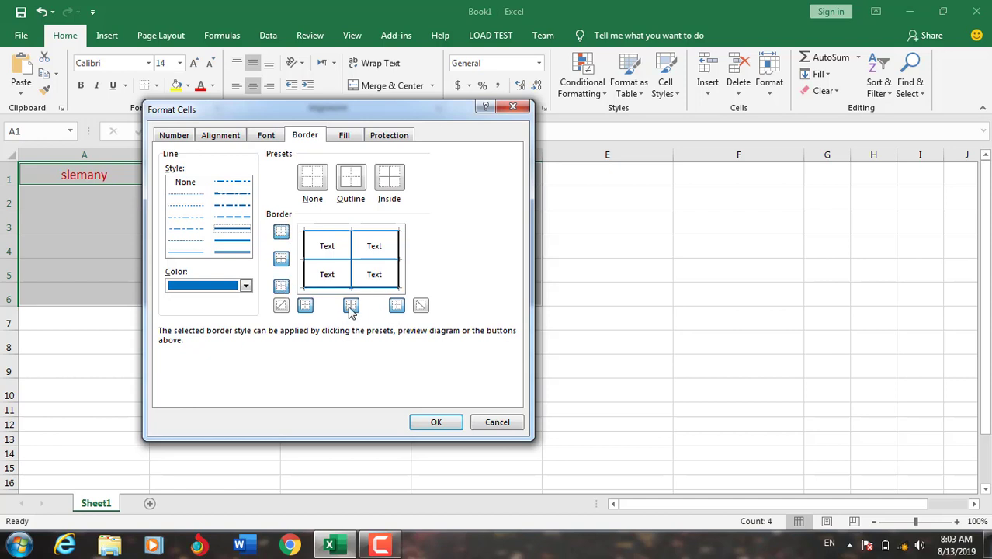
click(305, 306)
click(397, 306)
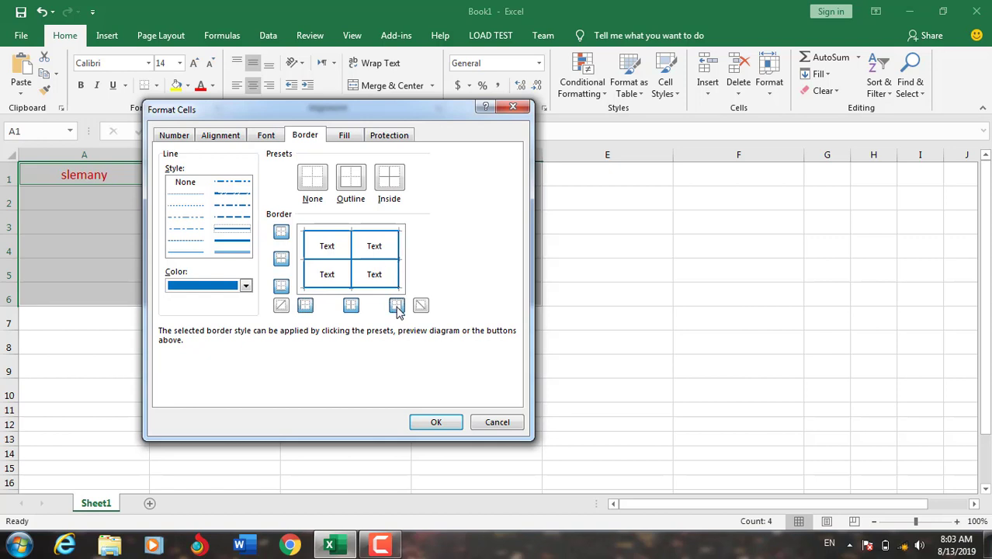
Try the rising and falling diagonal borders in the cells and remove them again.
click(281, 306)
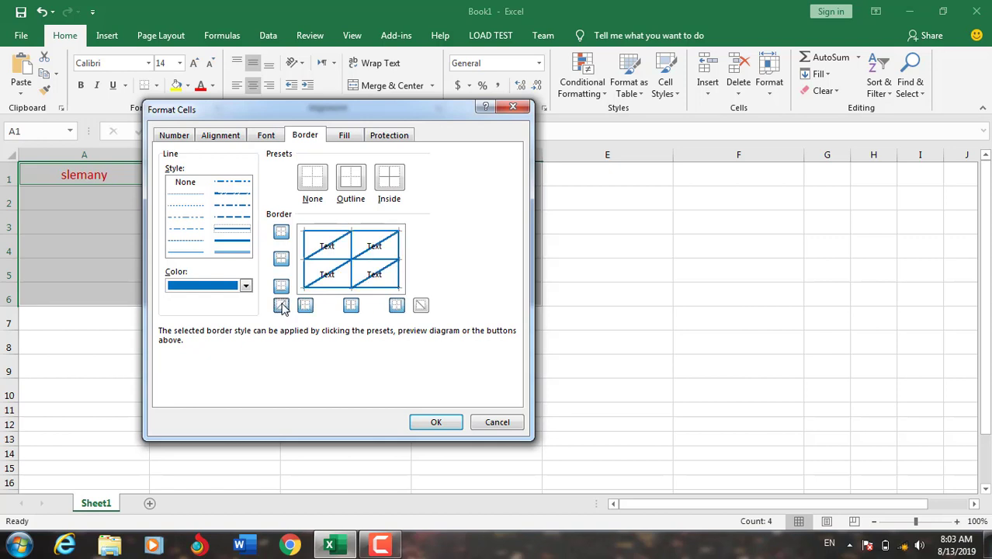
click(281, 306)
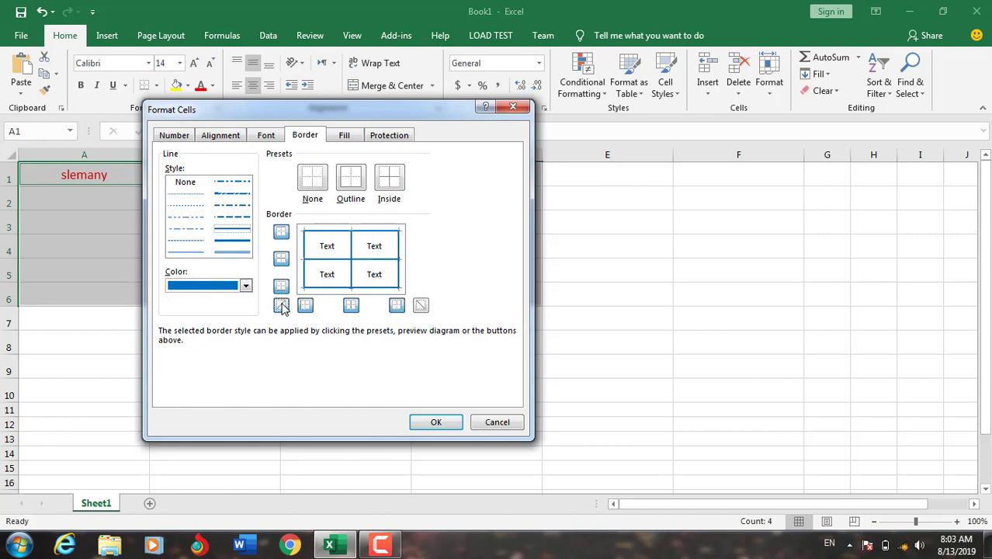
click(420, 306)
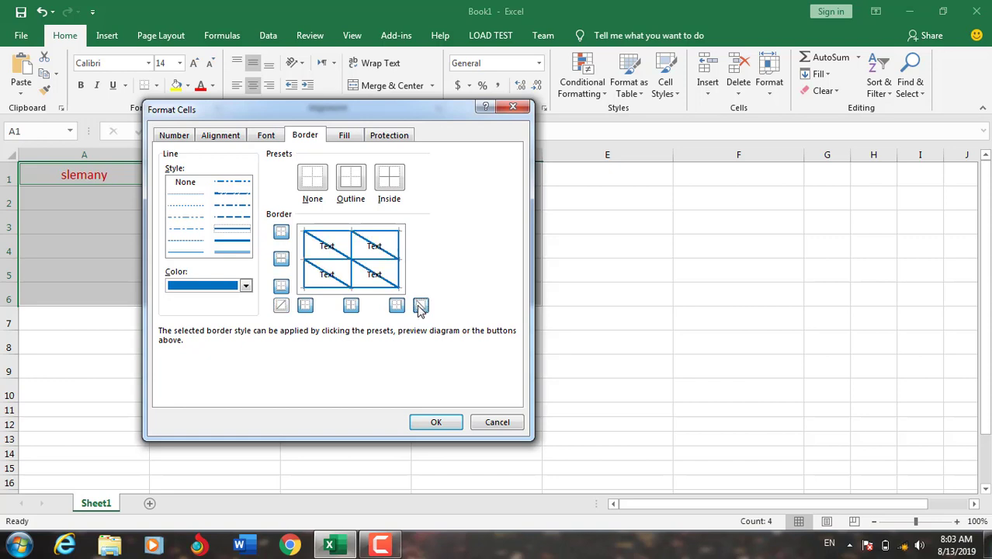
click(420, 306)
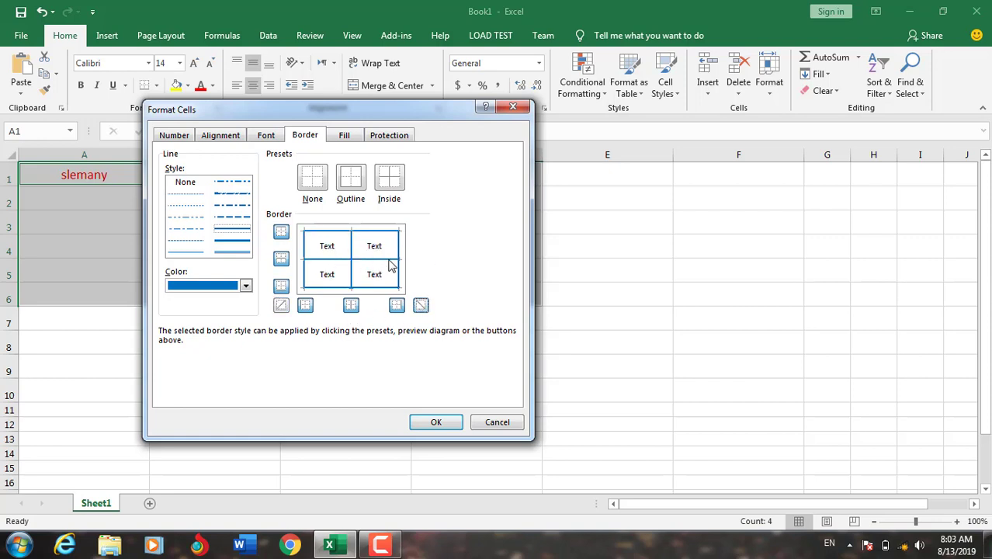
click(420, 306)
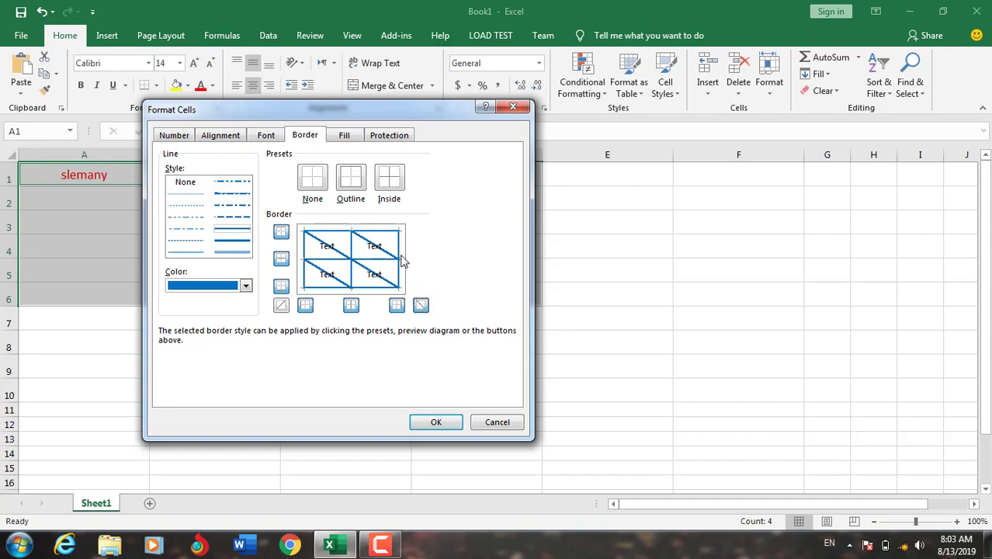
click(419, 306)
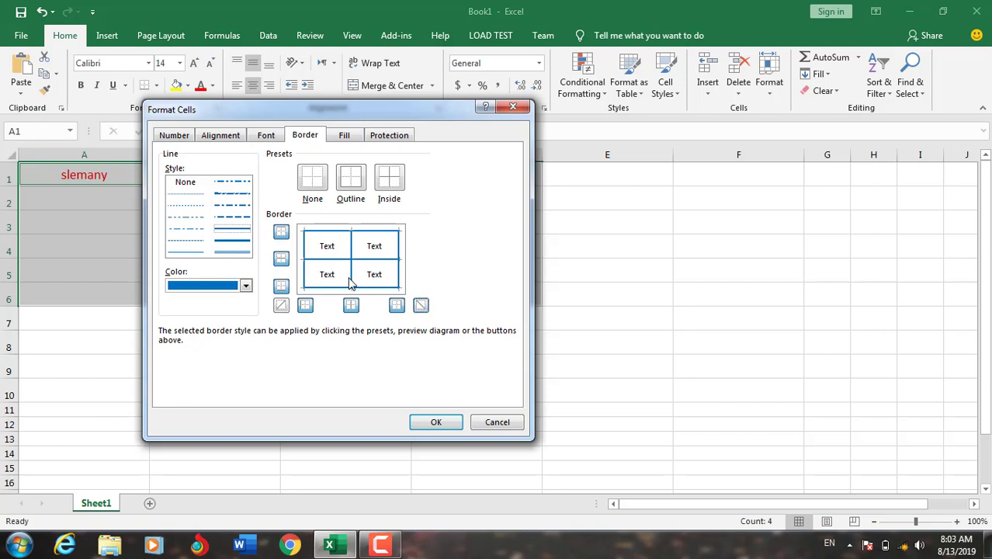
Recolor only the inside borders with standard red and apply the border settings to range A1:D6.
click(246, 287)
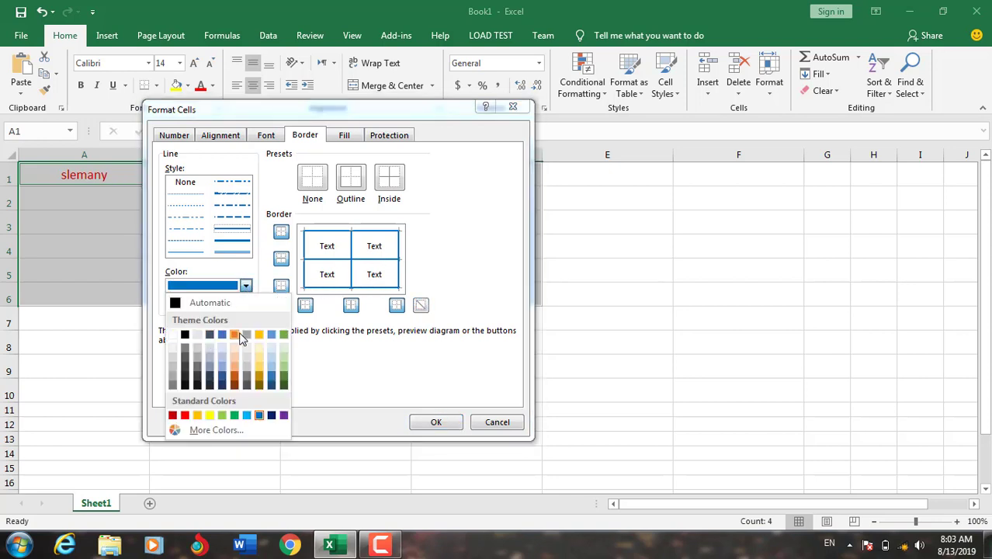
click(185, 415)
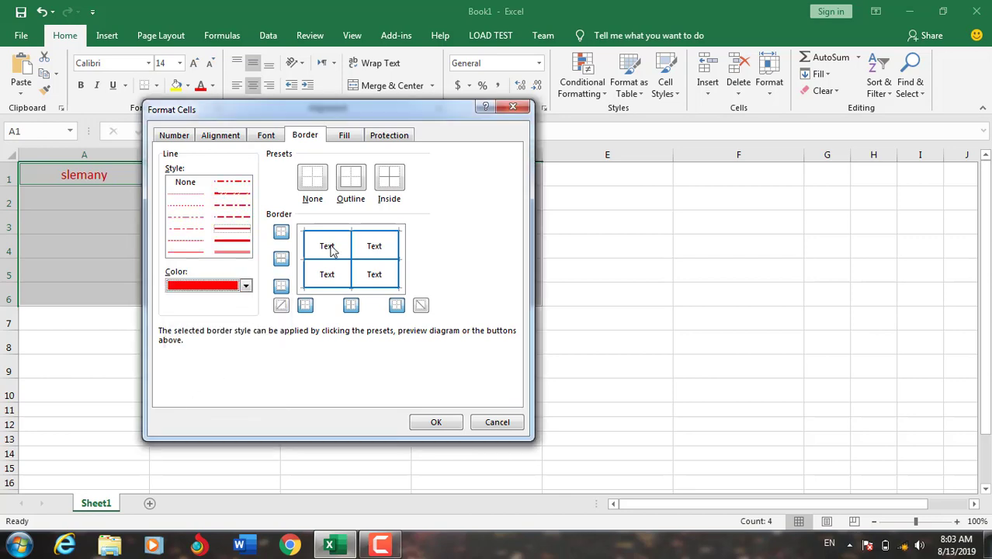
click(382, 185)
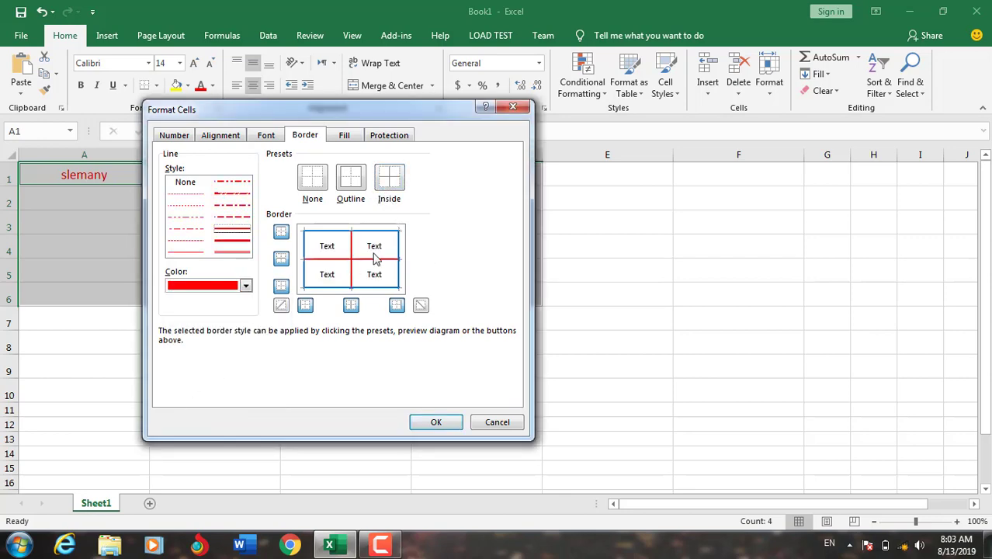
click(658, 124)
click(436, 423)
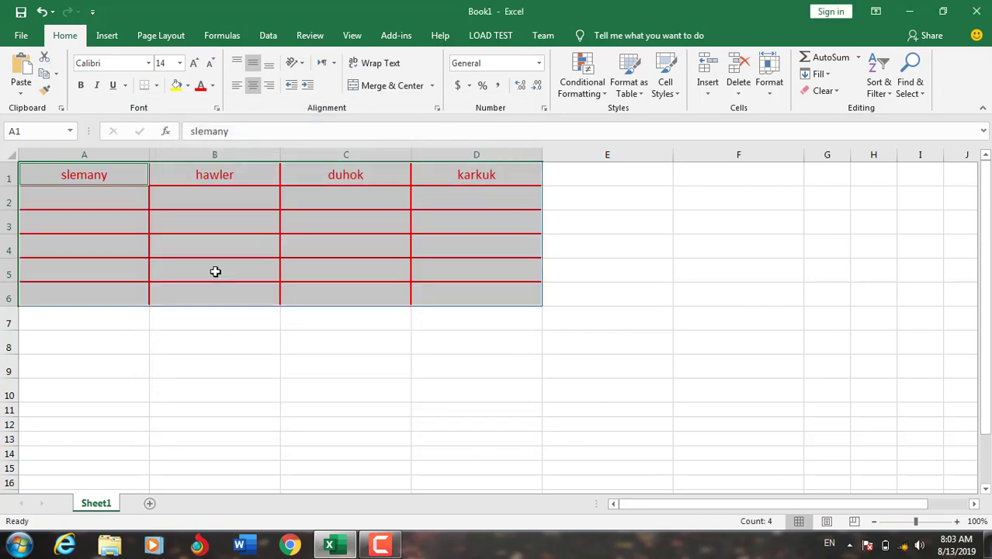
click(365, 232)
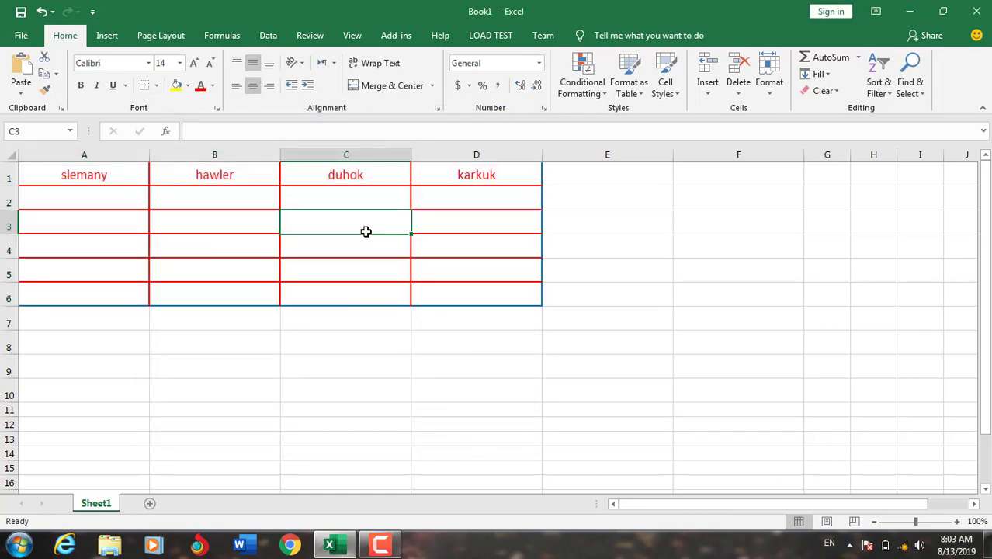
Apply the Good cell style to the city headings in A1:D1.
click(120, 197)
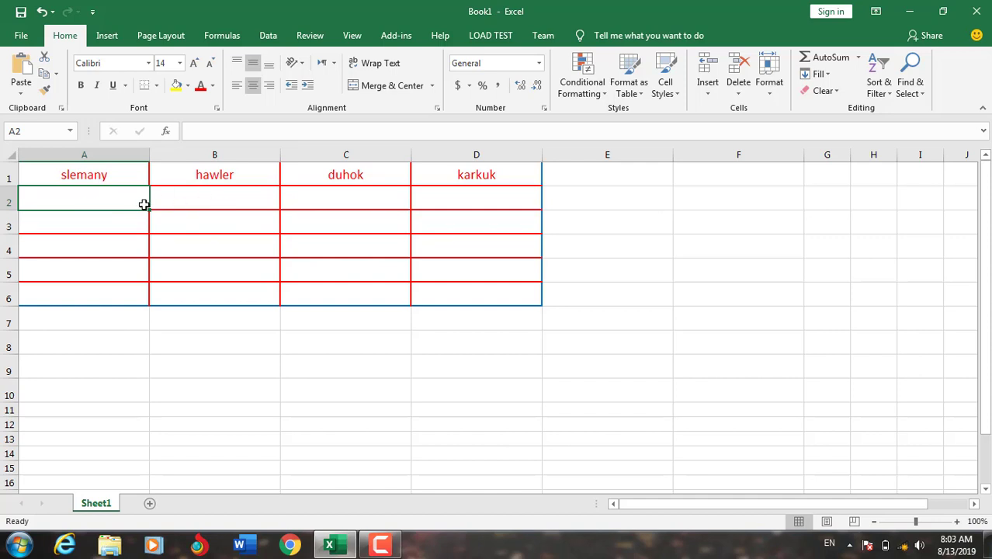
click(40, 173)
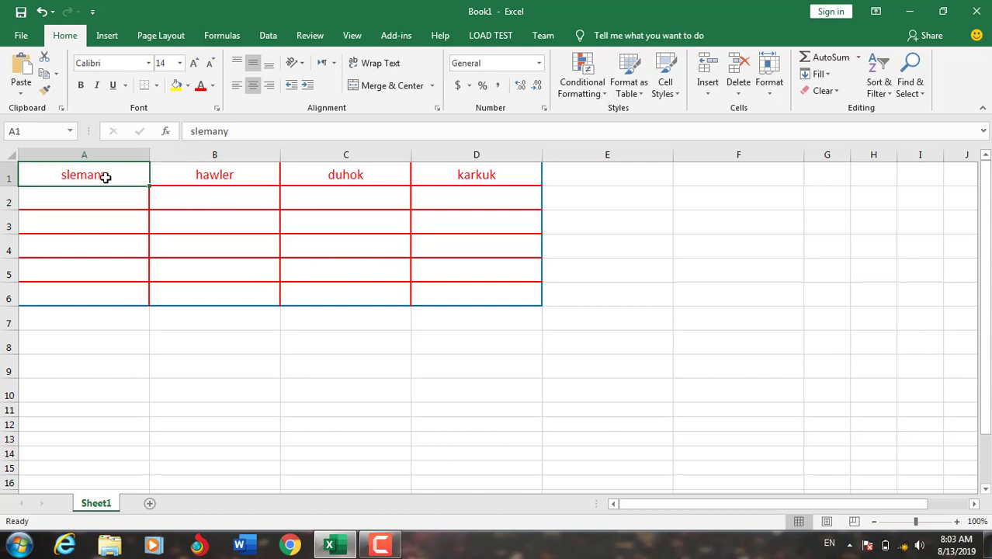
click(9, 178)
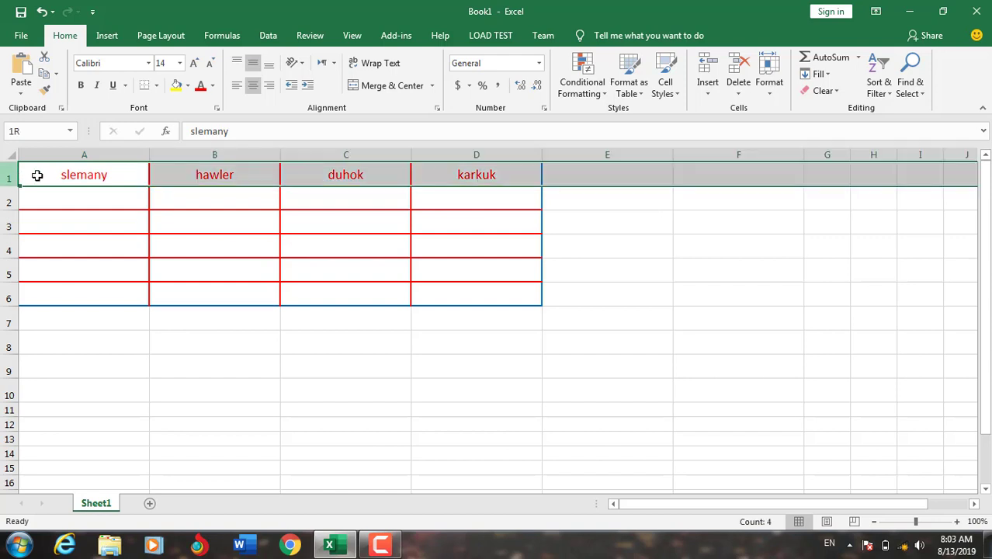
click(78, 174)
drag(78, 175, 458, 177)
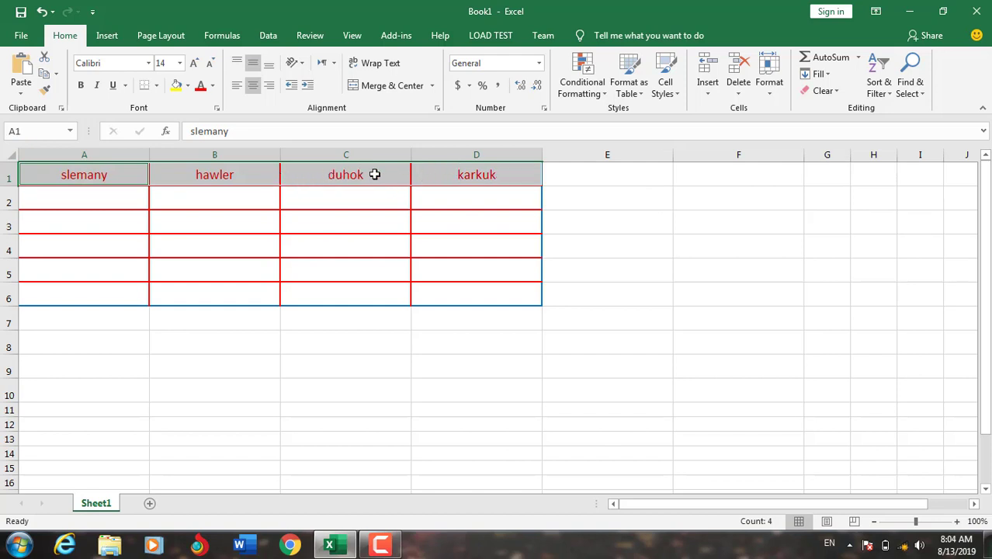
click(188, 87)
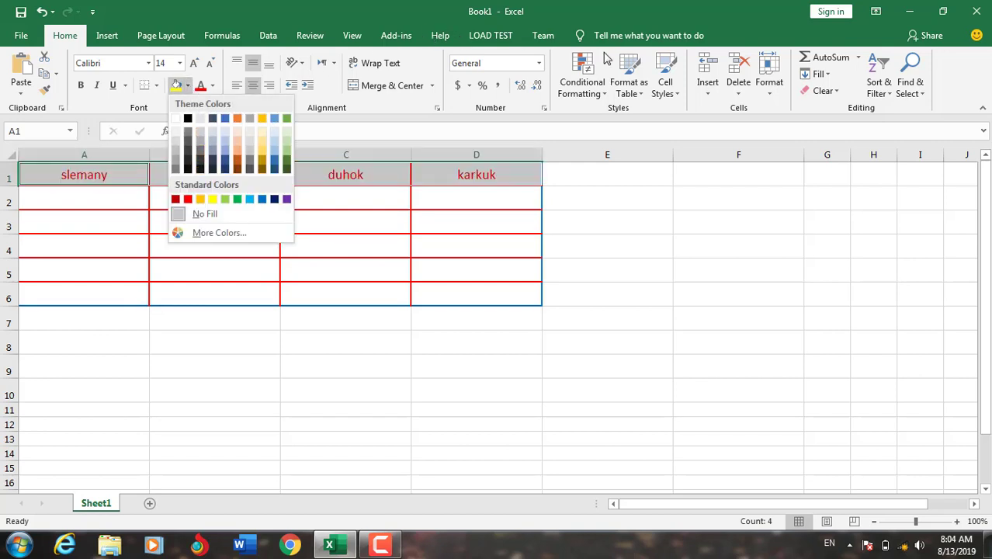
click(667, 99)
click(667, 96)
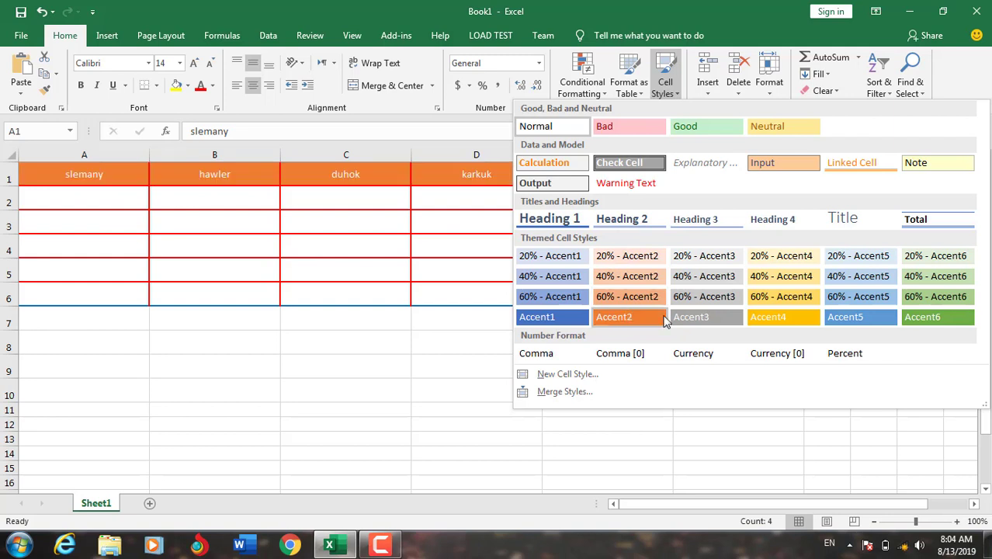
click(676, 132)
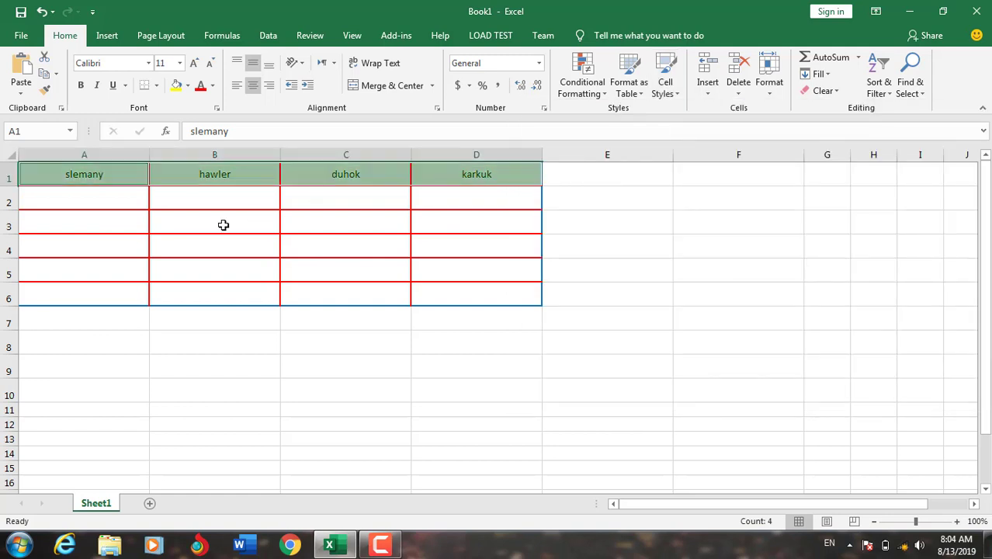
Make the city headings in A1:D1 bold and set their font size to 16.
click(81, 85)
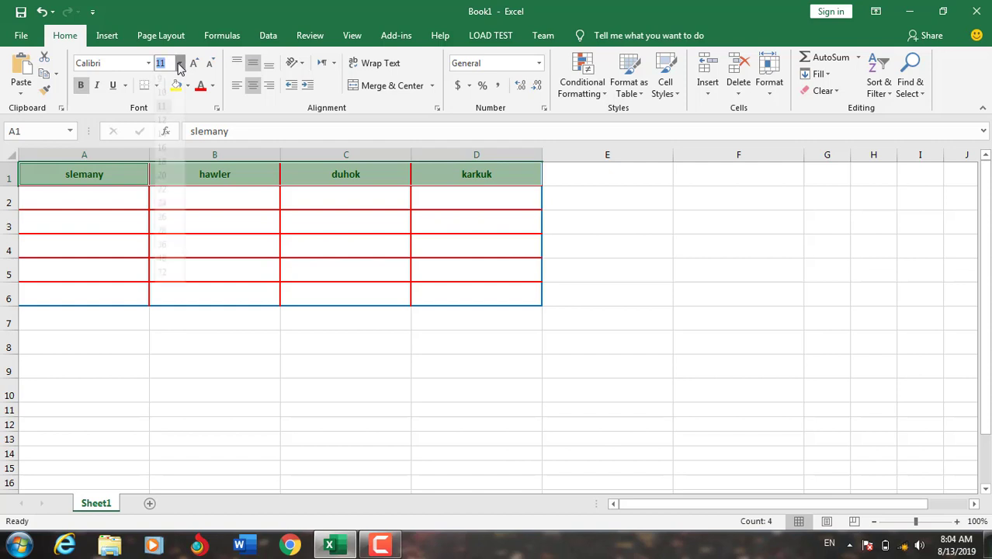
click(179, 63)
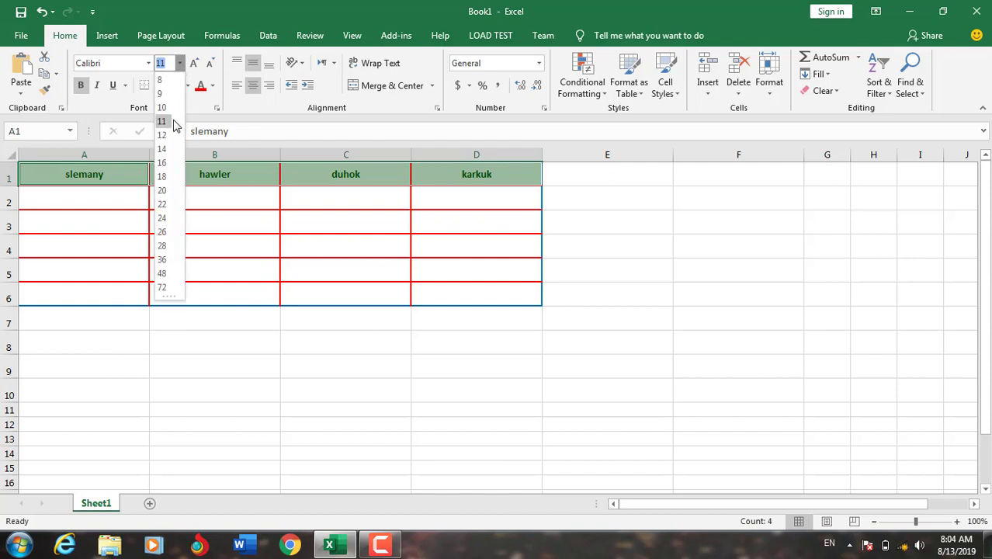
click(162, 163)
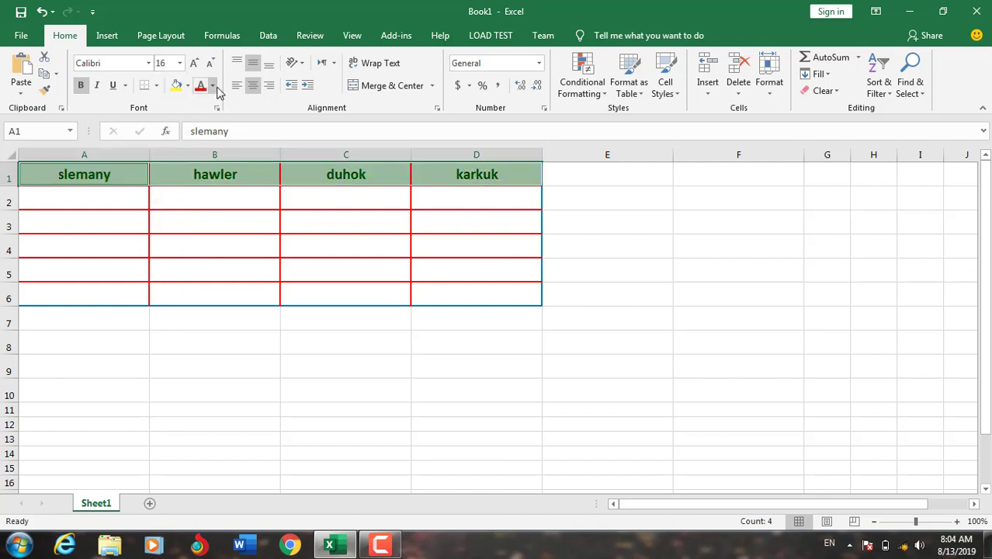
Fill the first data row, A2:D2, with 12, 10, 80 and 90.
click(120, 210)
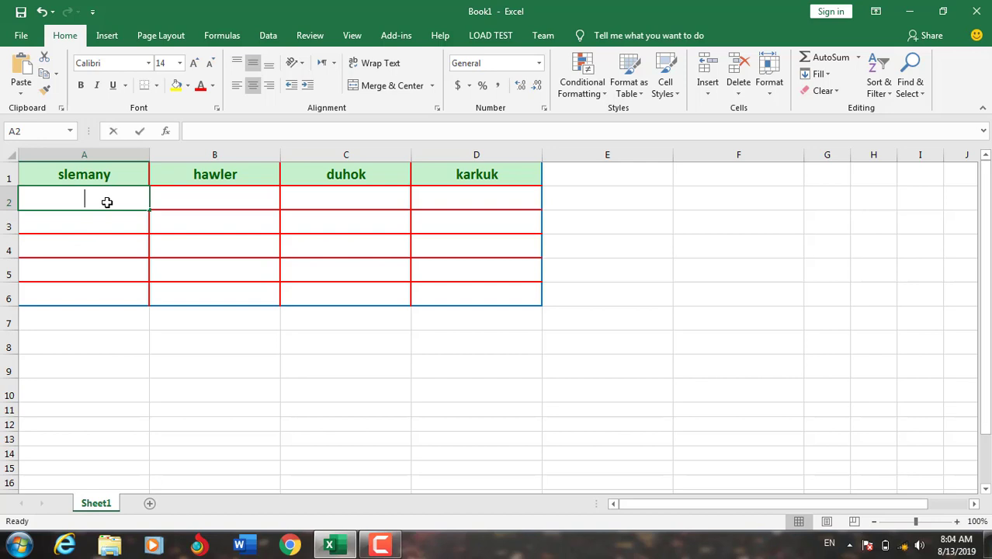
text(12)
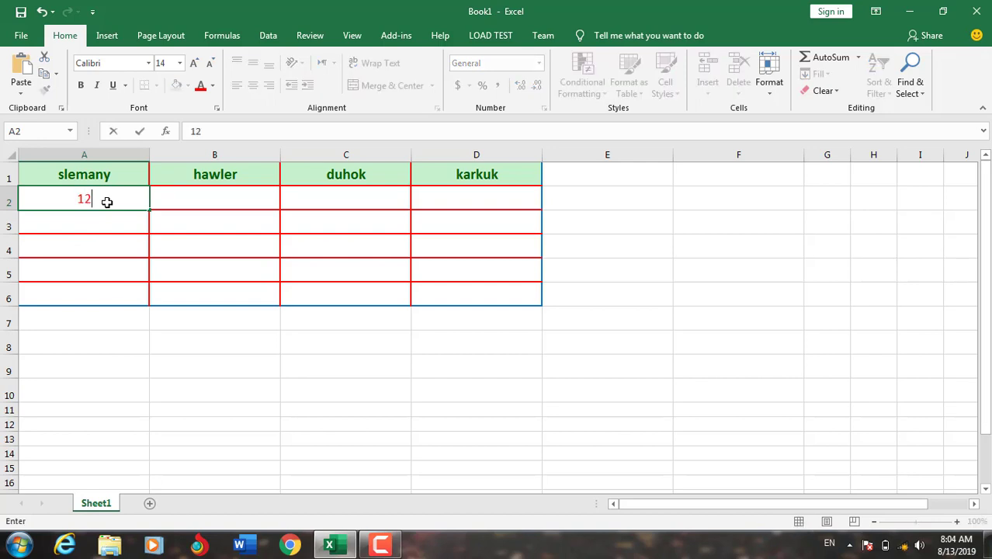
click(186, 202)
text(10)
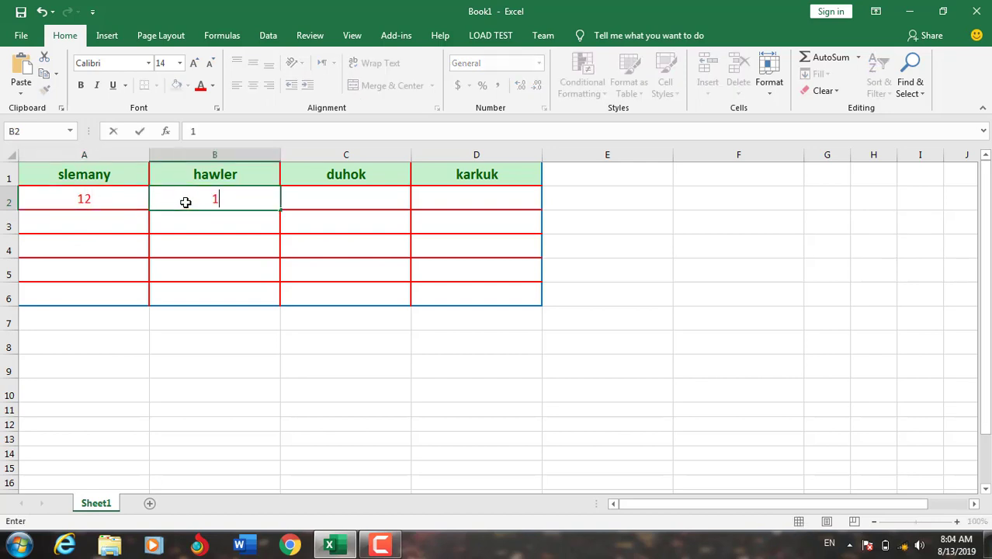
click(342, 200)
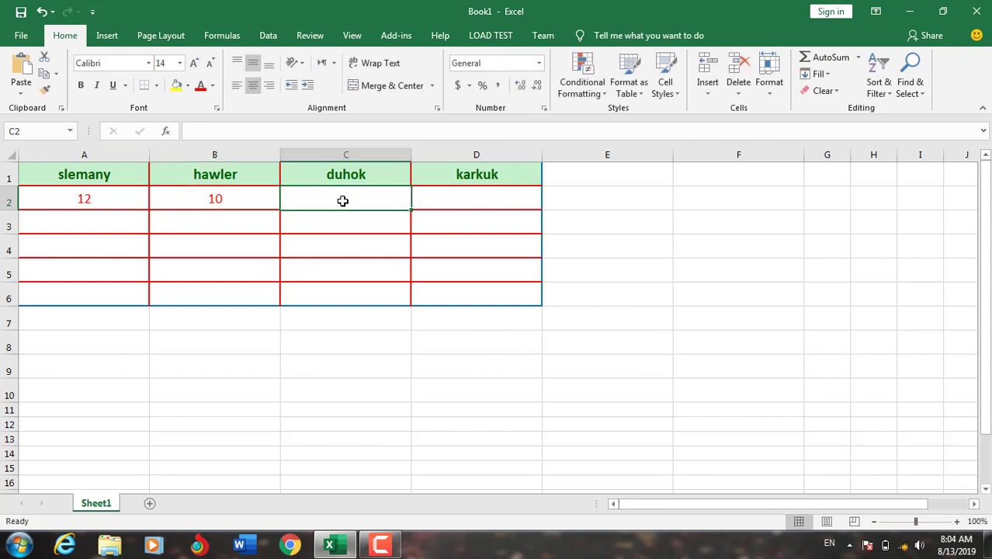
text(80)
click(465, 198)
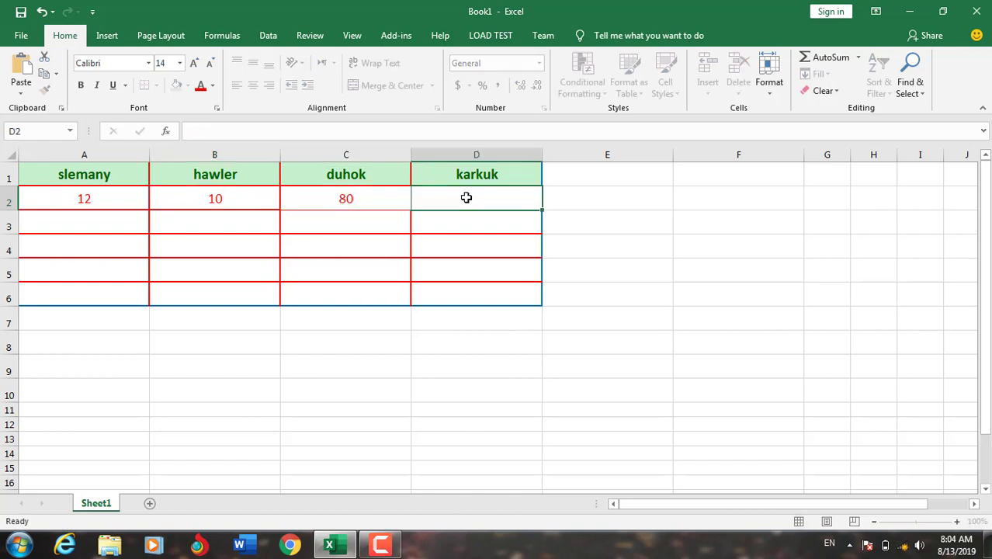
text(90)
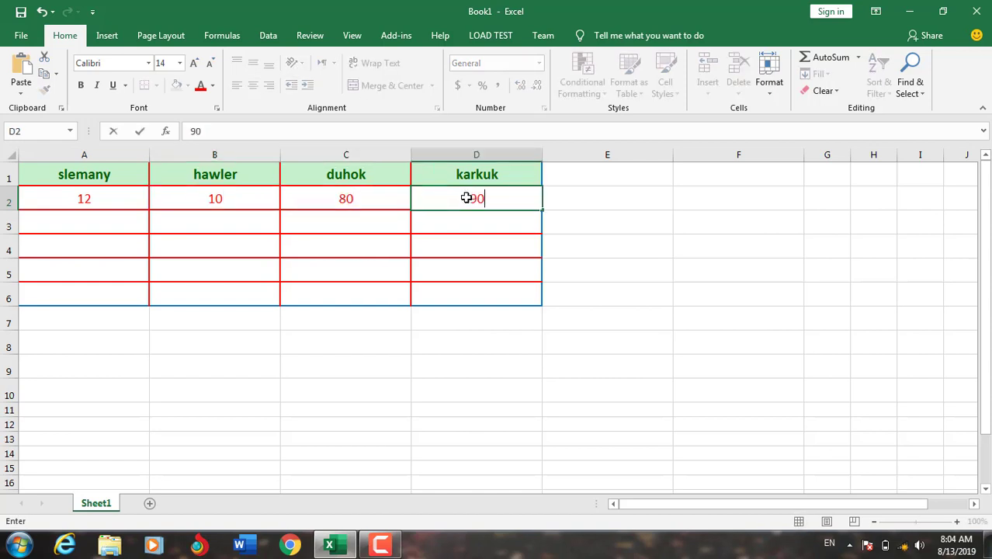
Enter 14, 56, 67 and 45 in A3:A6 under the slemany heading.
click(76, 225)
text(12)
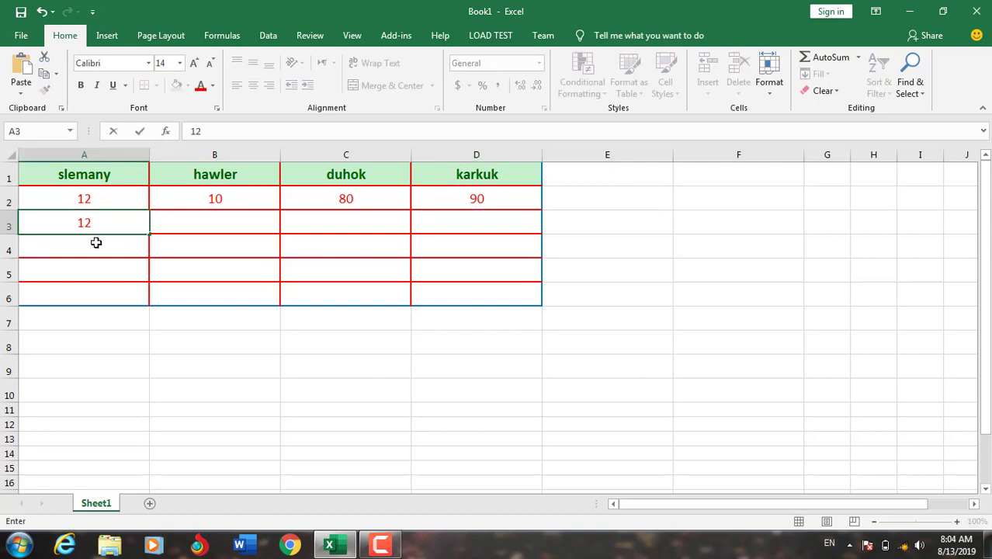
key(BackSpace)
text(4)
click(96, 243)
text(56)
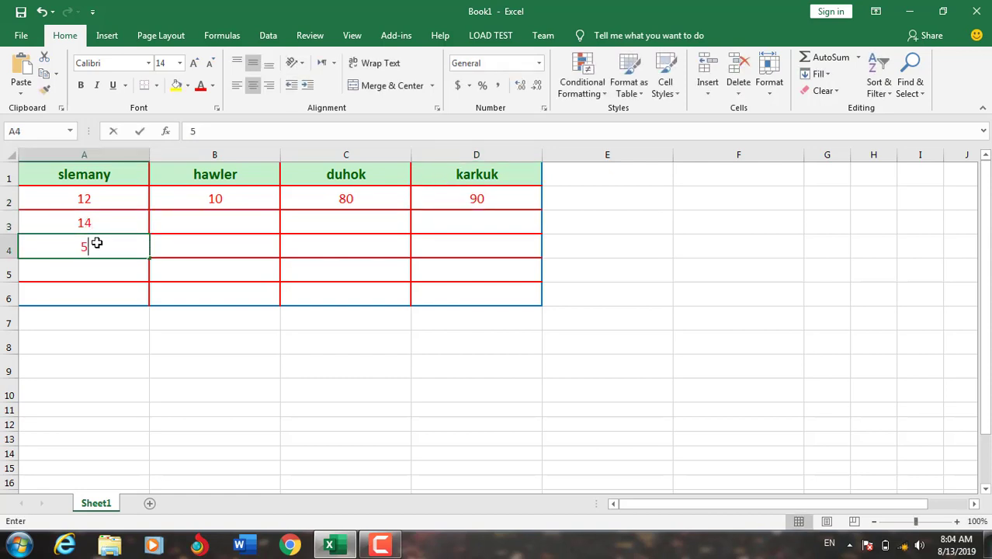
click(93, 272)
text(67)
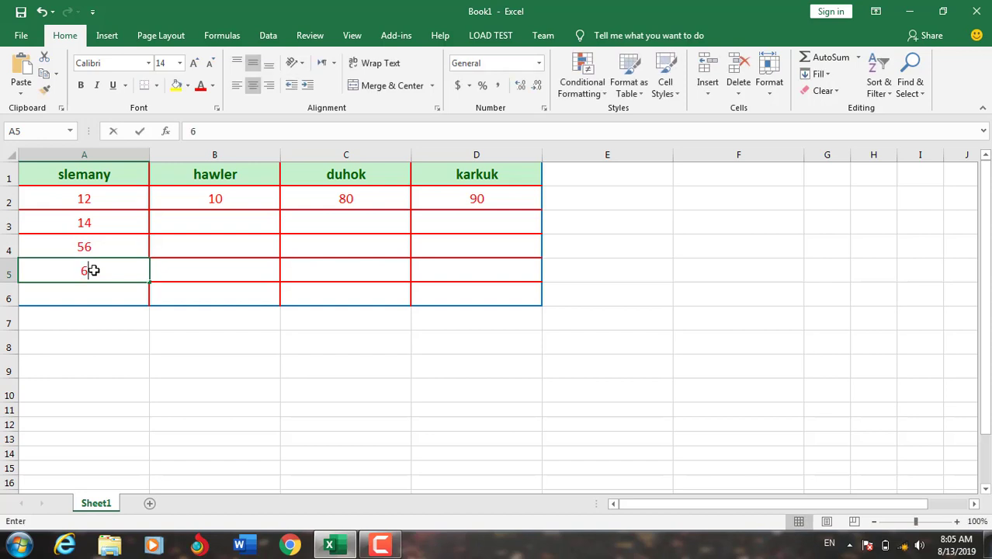
click(72, 295)
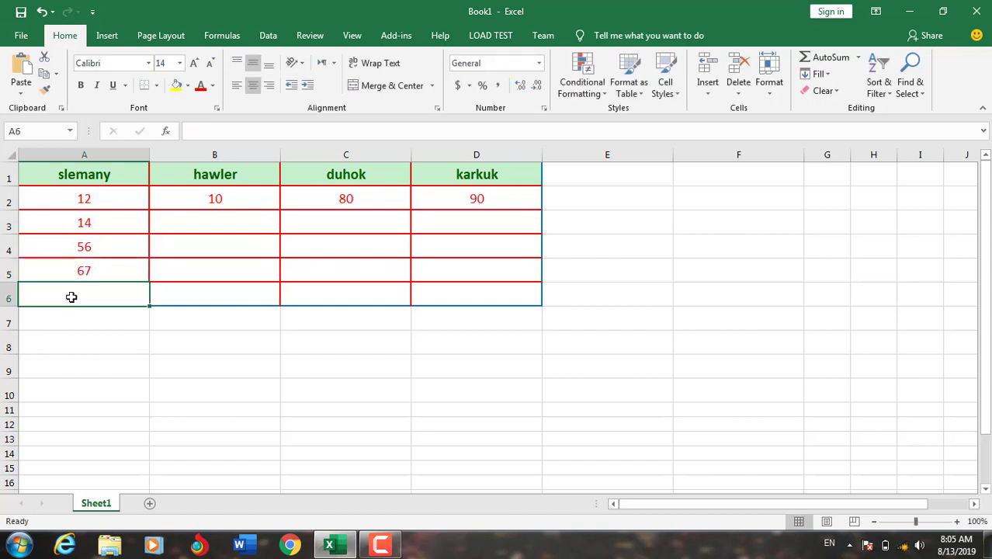
text(45)
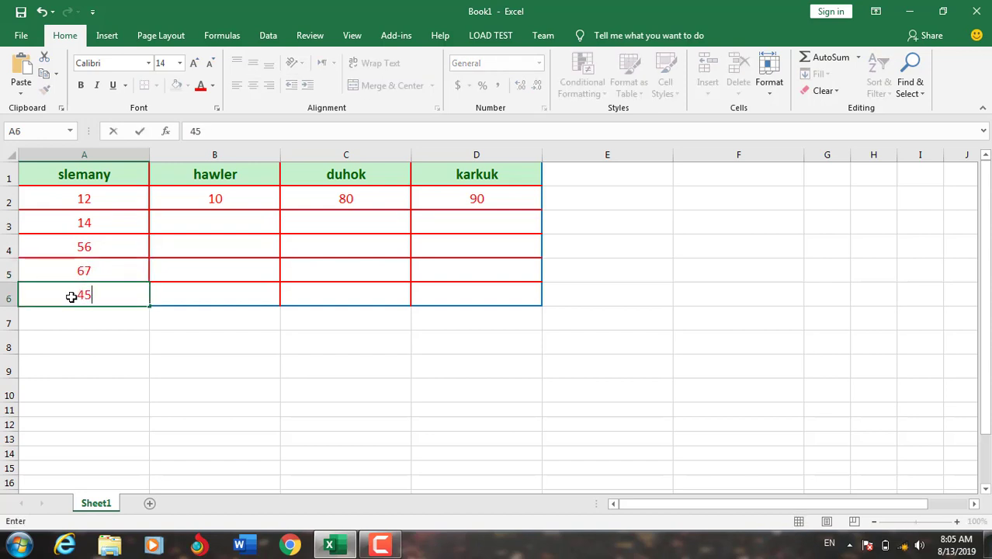
Enter 32, 21, 56 and 78 in B3:B6 under the hawler heading.
click(200, 225)
text(32)
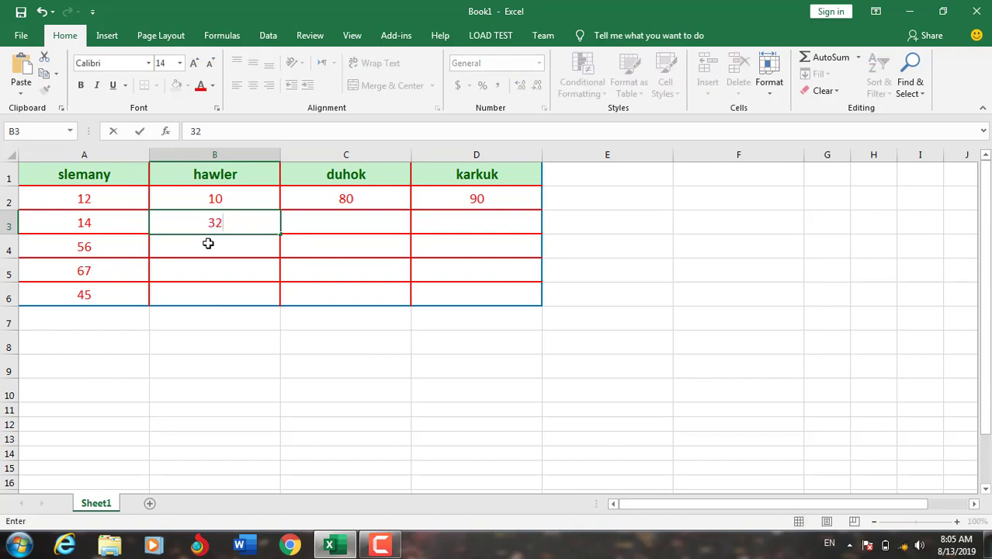
click(208, 243)
text(21)
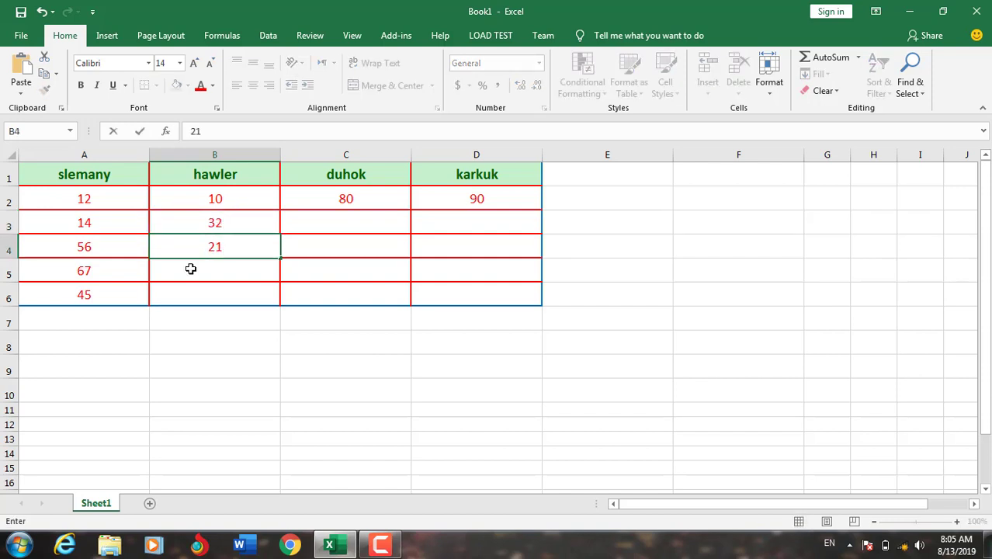
click(190, 269)
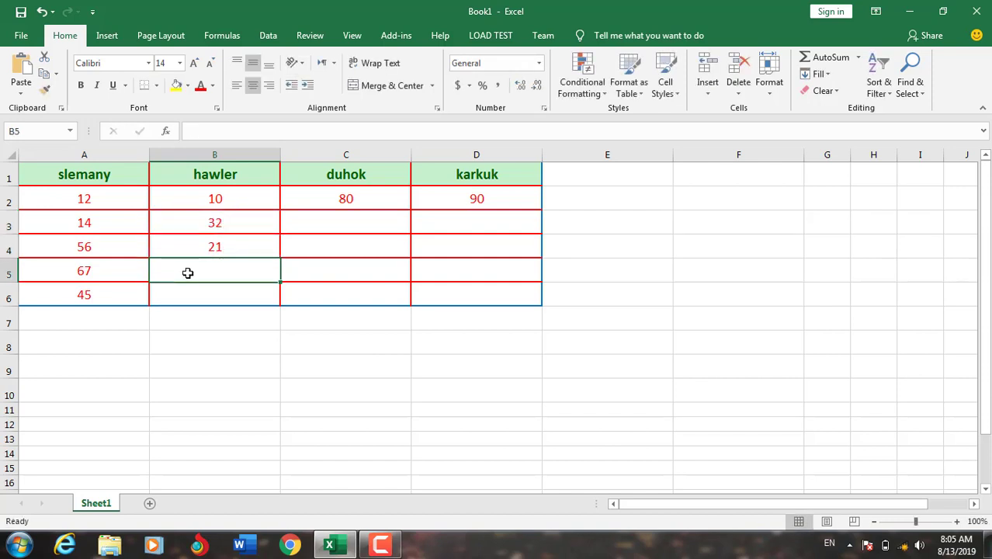
text(56)
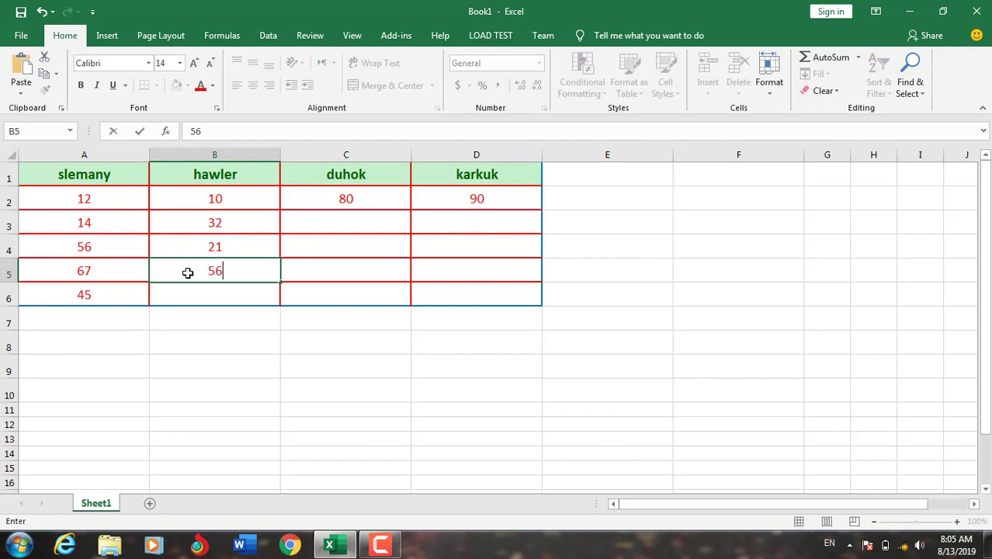
click(231, 300)
text(78)
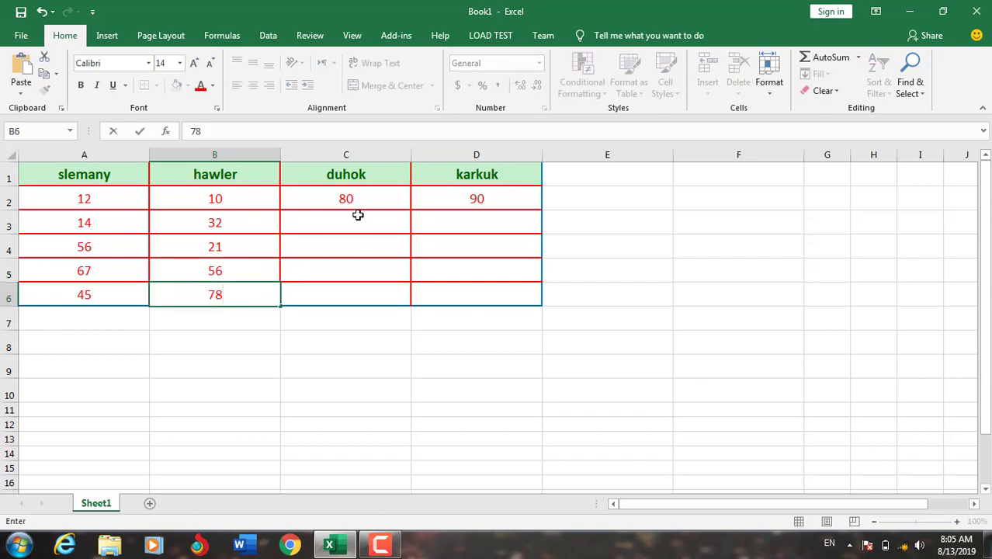
Enter 90, 65, 43 and 12 in C3:C6 under the duhok heading.
click(356, 222)
text(90)
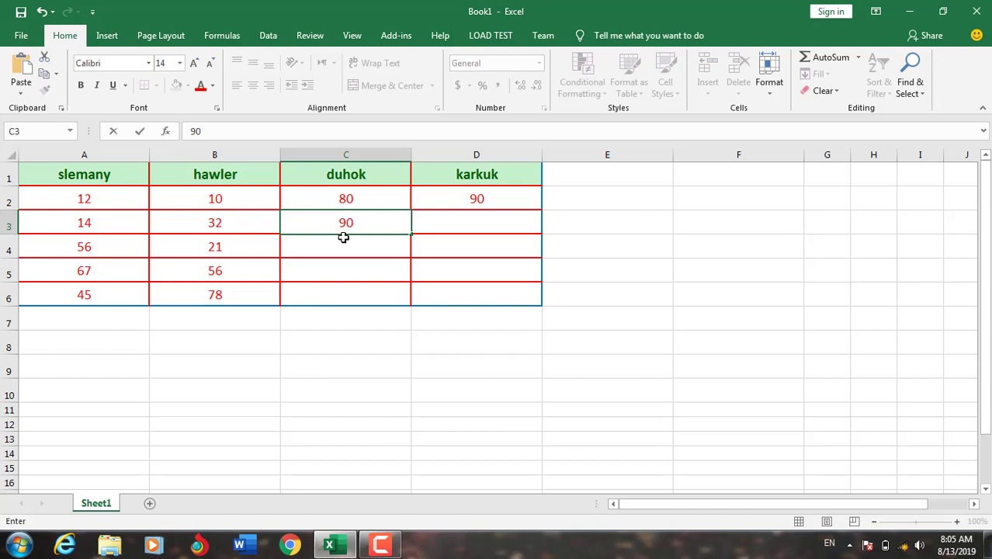
click(339, 240)
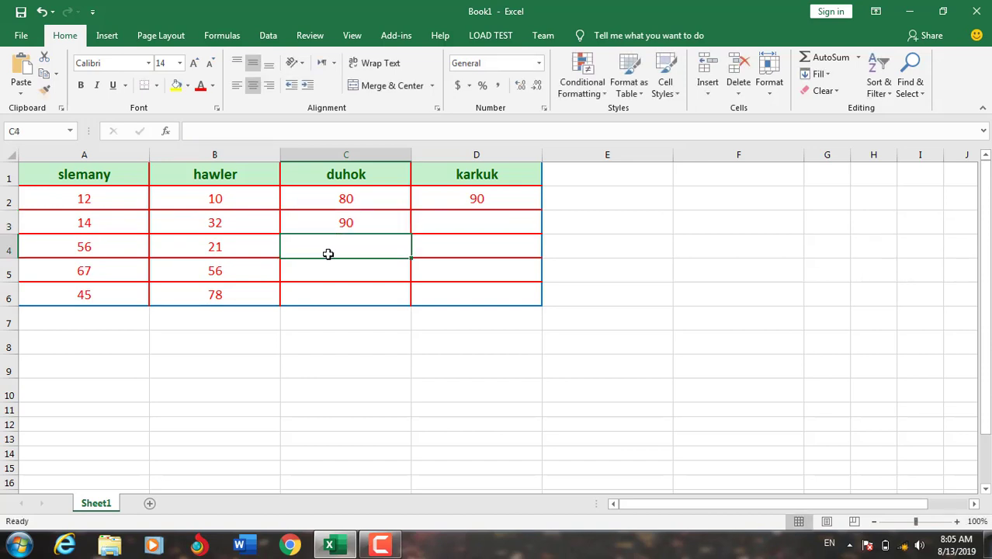
text(65)
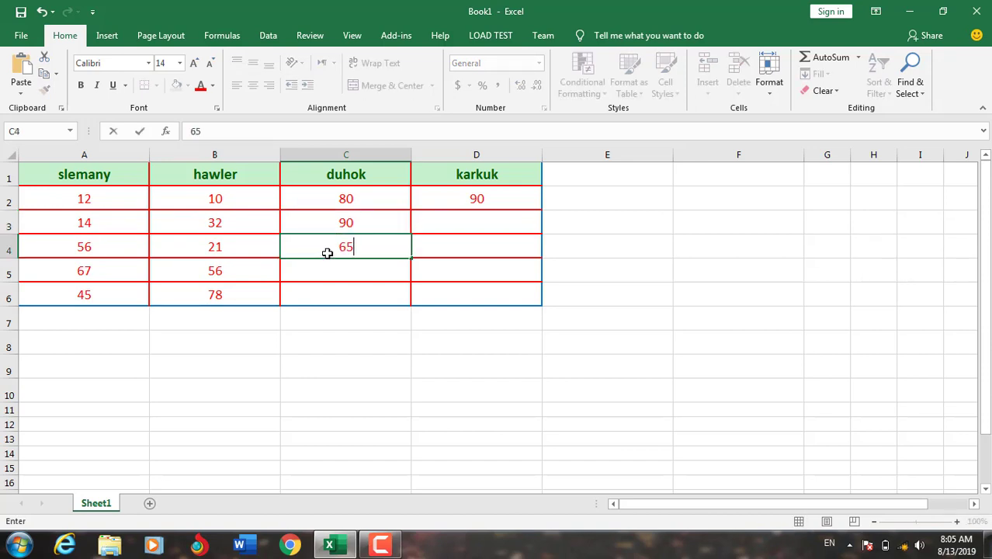
click(309, 270)
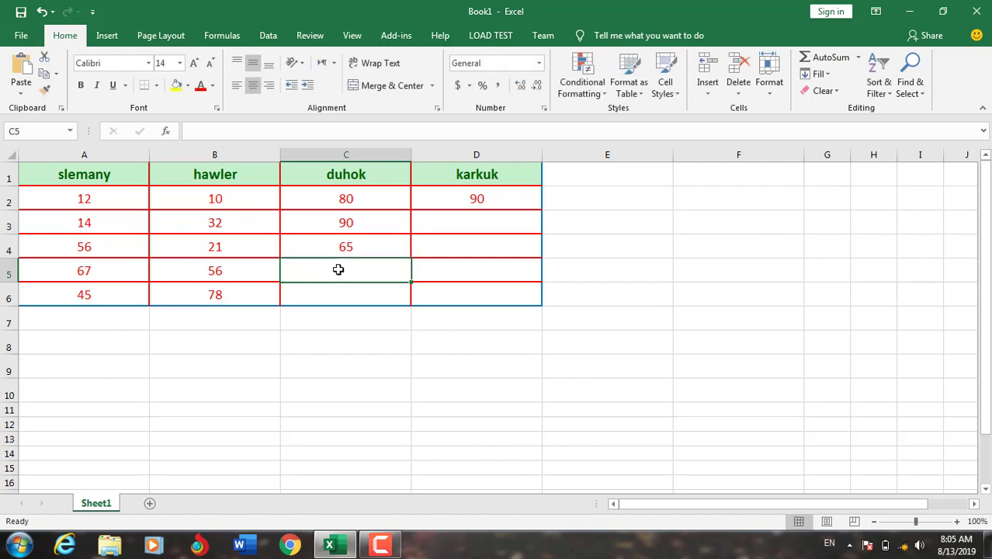
text(43)
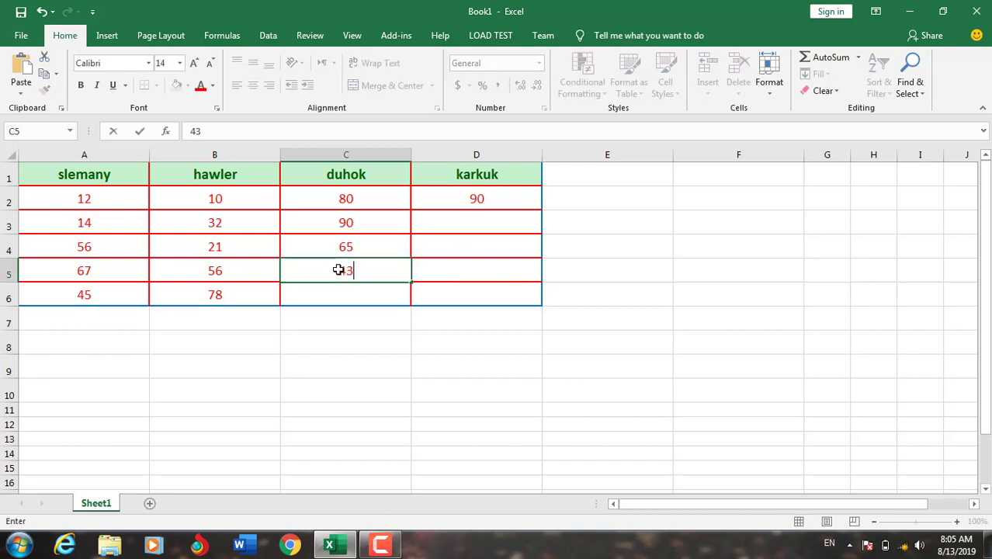
click(361, 291)
text(12)
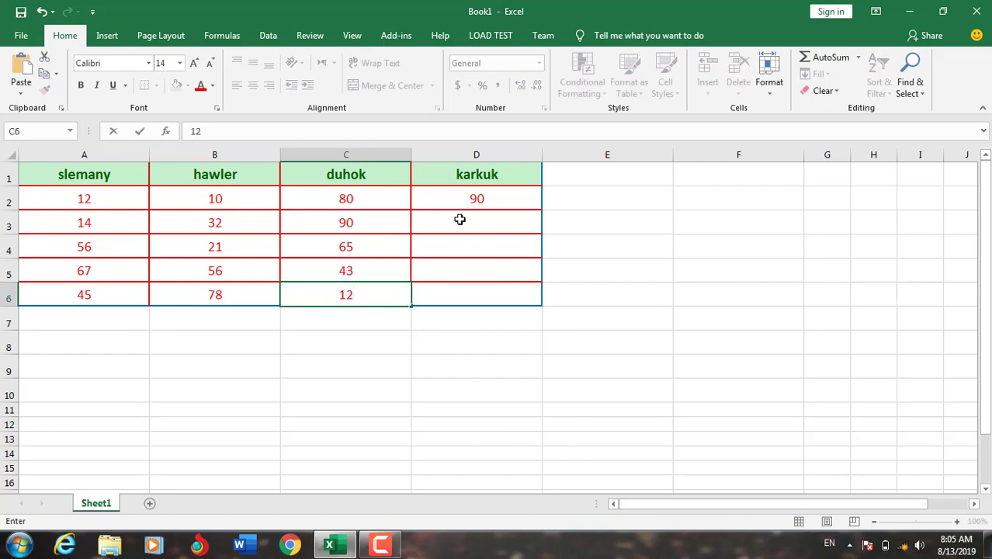
Enter 23, 45, 56 and 78 in D3:D6 under the karkuk heading.
click(473, 221)
text(2)
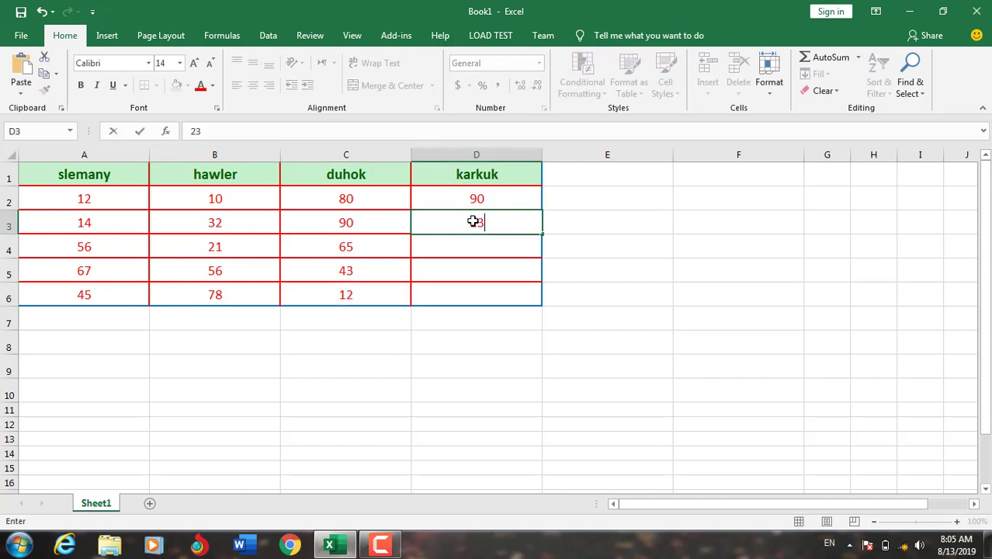
text(3)
click(443, 244)
text(45)
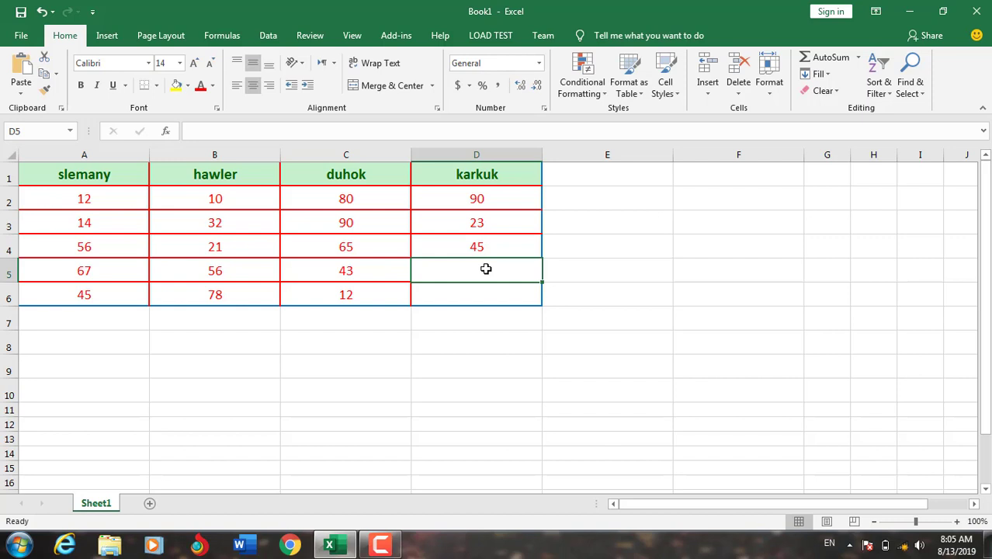
text(56)
key(Return)
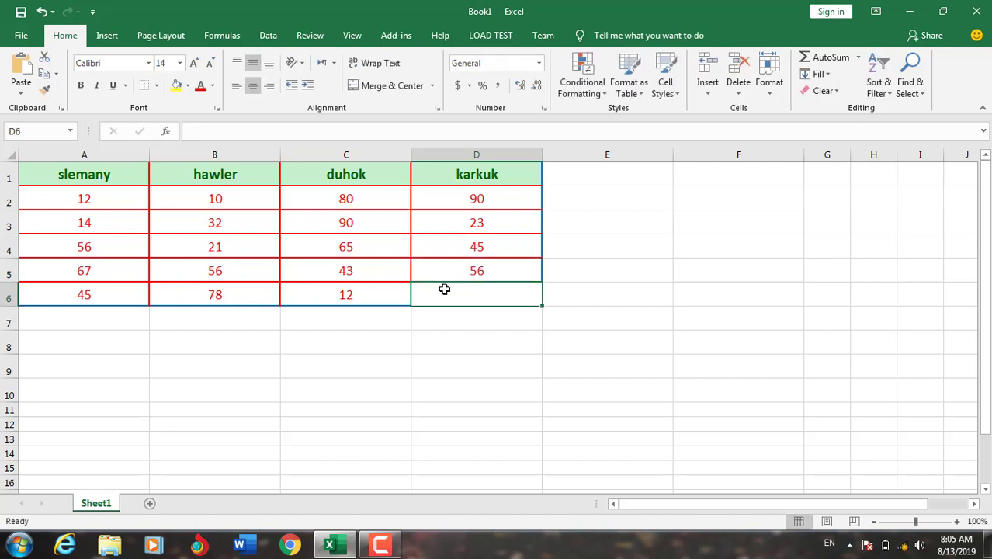
text(78)
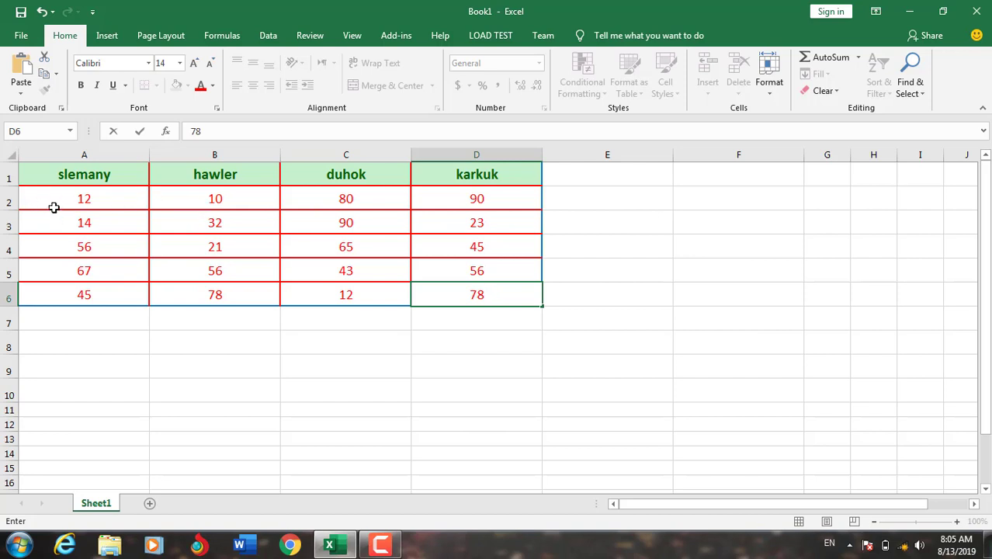
Apply the 60% - Accent5 cell style to the numbers in A2:D6 and set their font size to 14.
drag(45, 197, 187, 214)
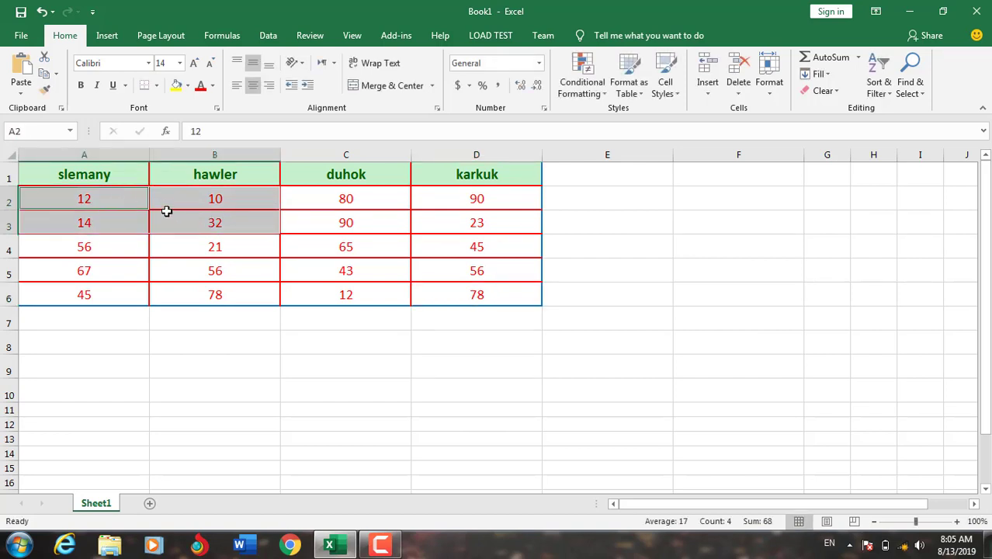
ctrl+drag(217, 200, 456, 288)
ctrl+drag(113, 223, 107, 292)
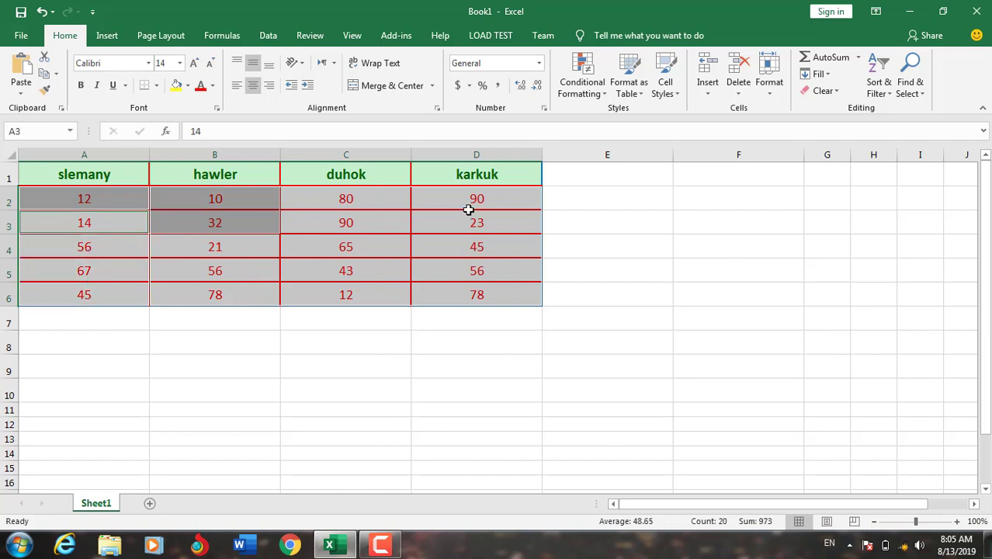
click(666, 90)
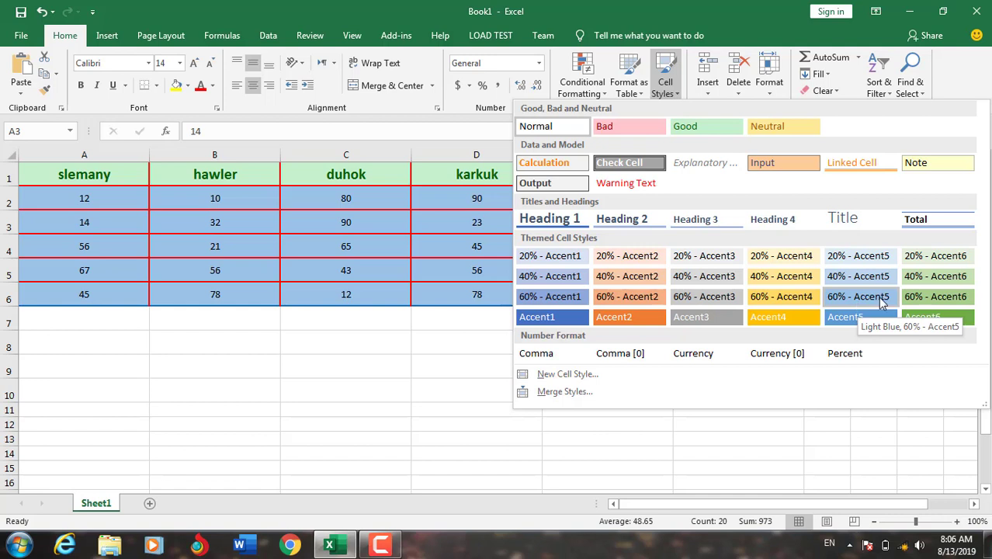
click(857, 303)
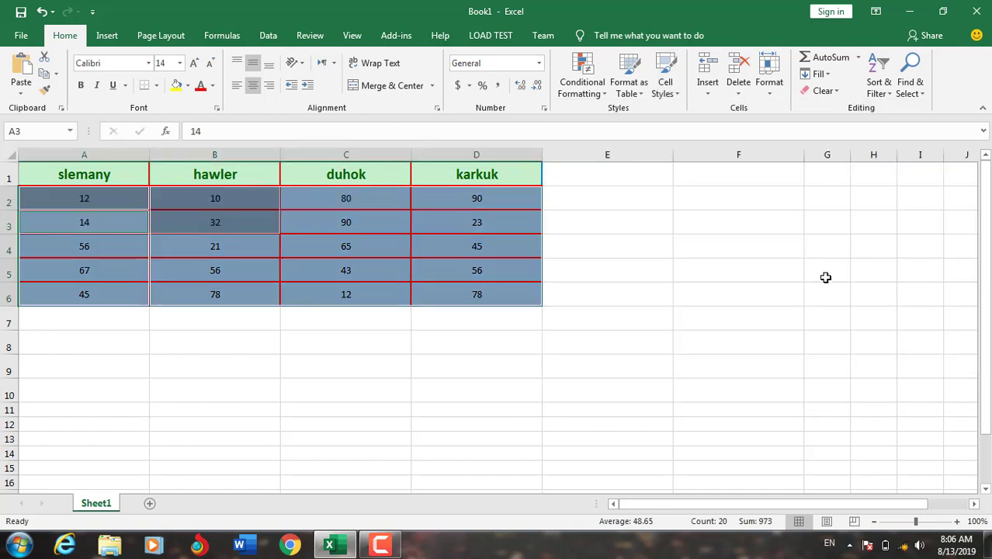
click(180, 65)
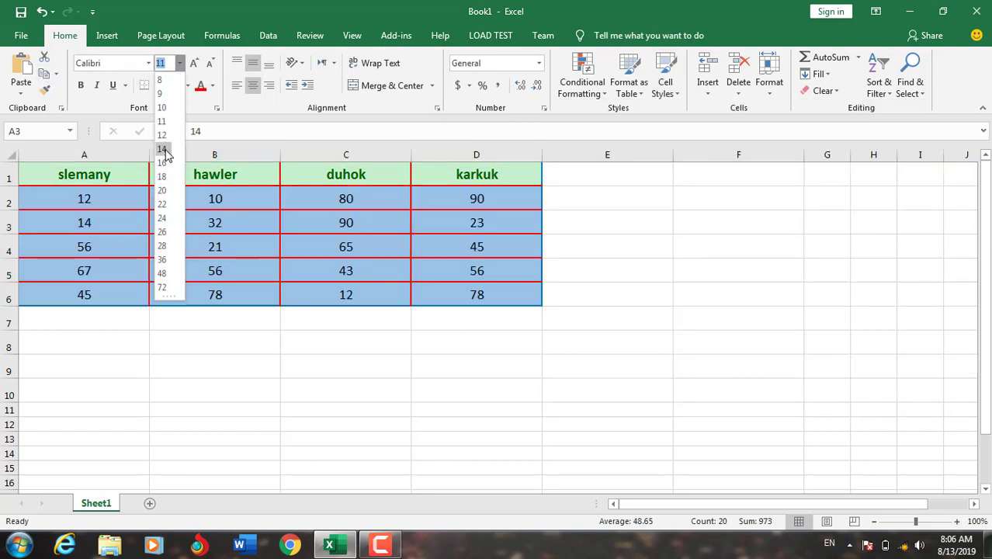
click(165, 150)
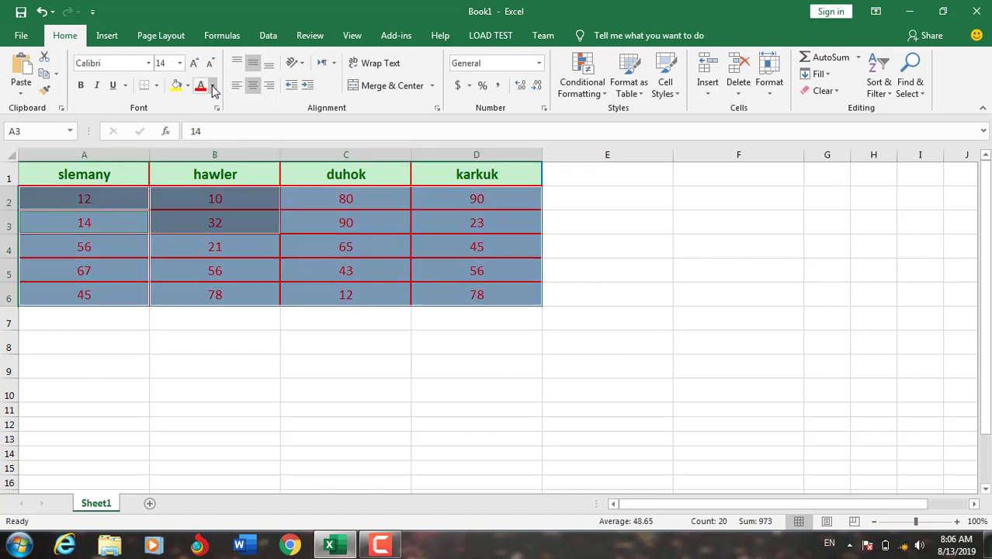
Change the font color of the numbers in A2:D6 to the darkest shade of the theme blue.
click(213, 85)
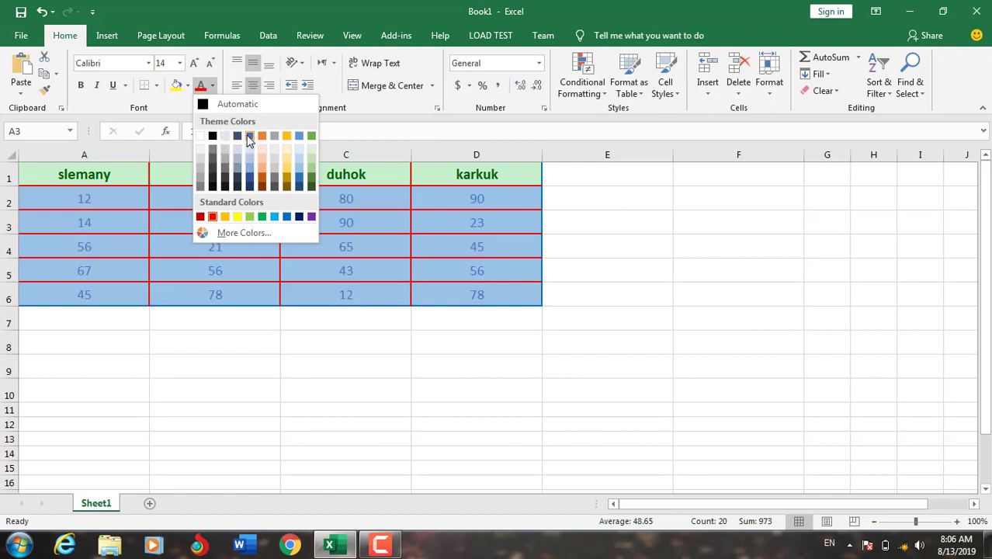
click(248, 190)
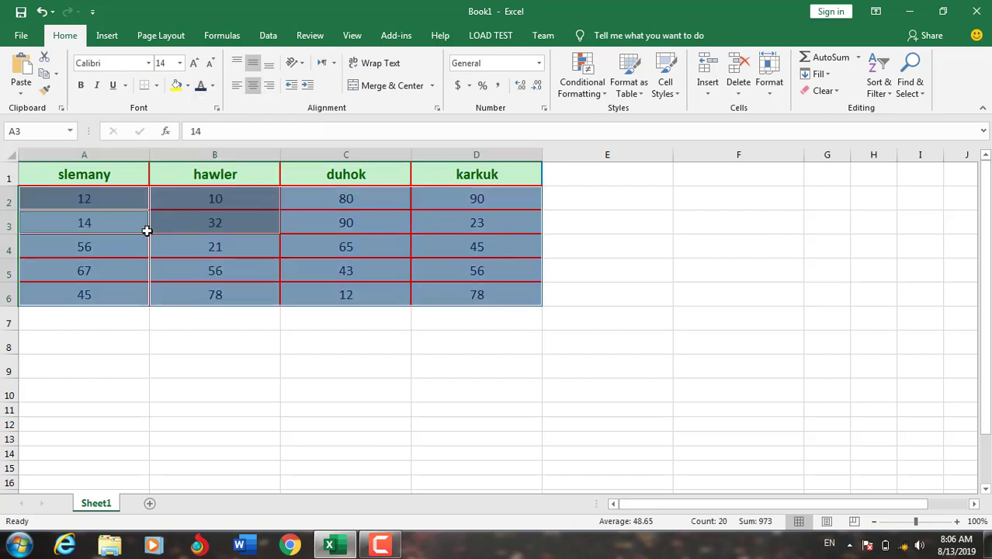
click(129, 244)
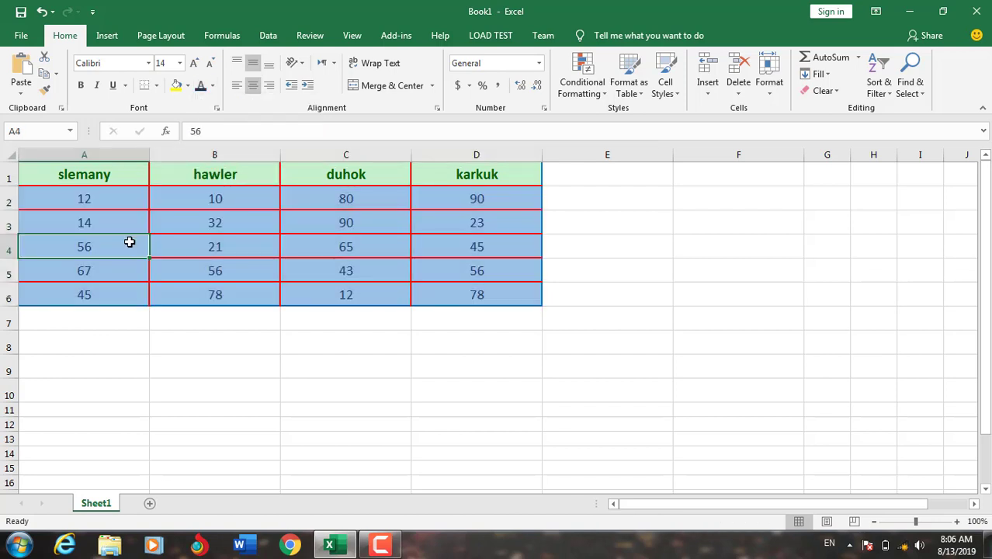
Check the print preview of the city table and return to the worksheet.
click(21, 35)
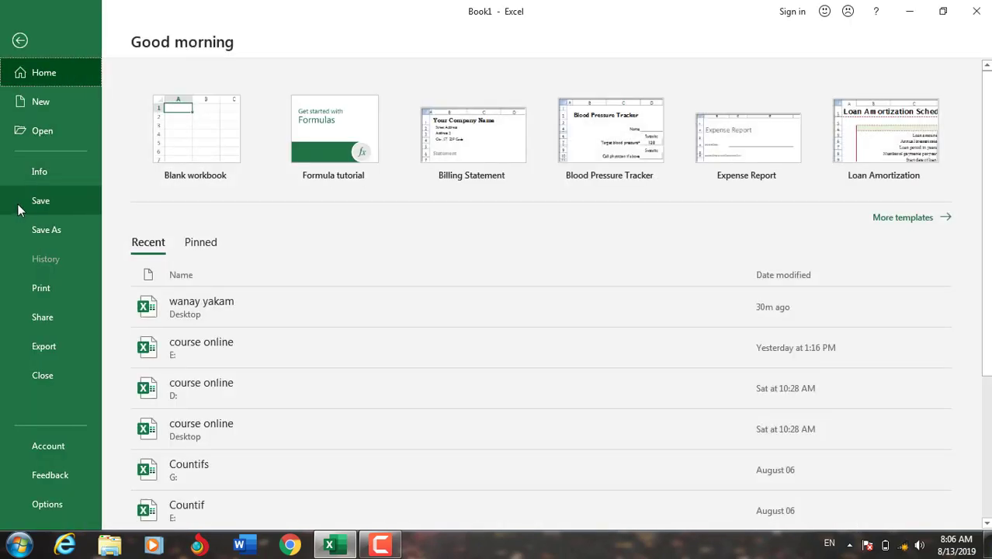
click(51, 287)
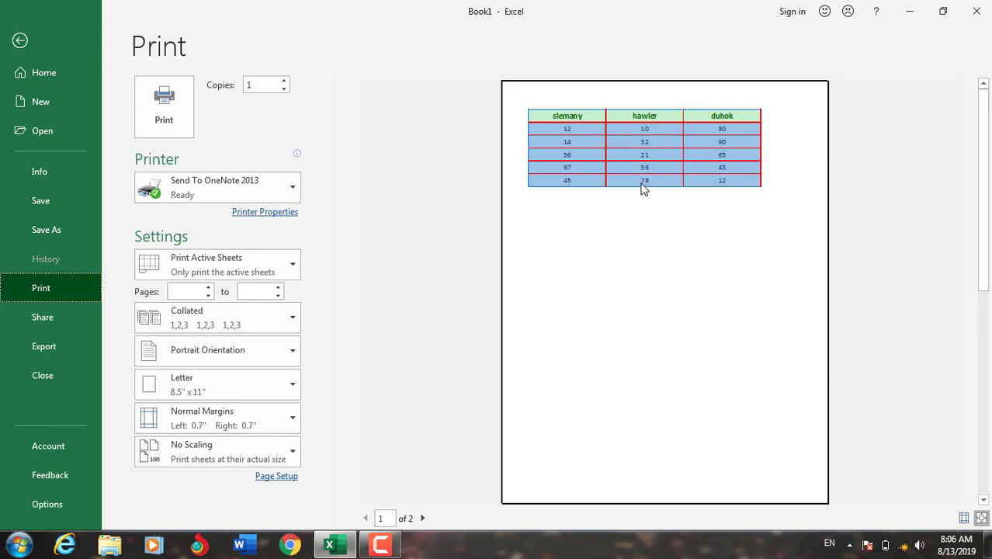
click(21, 43)
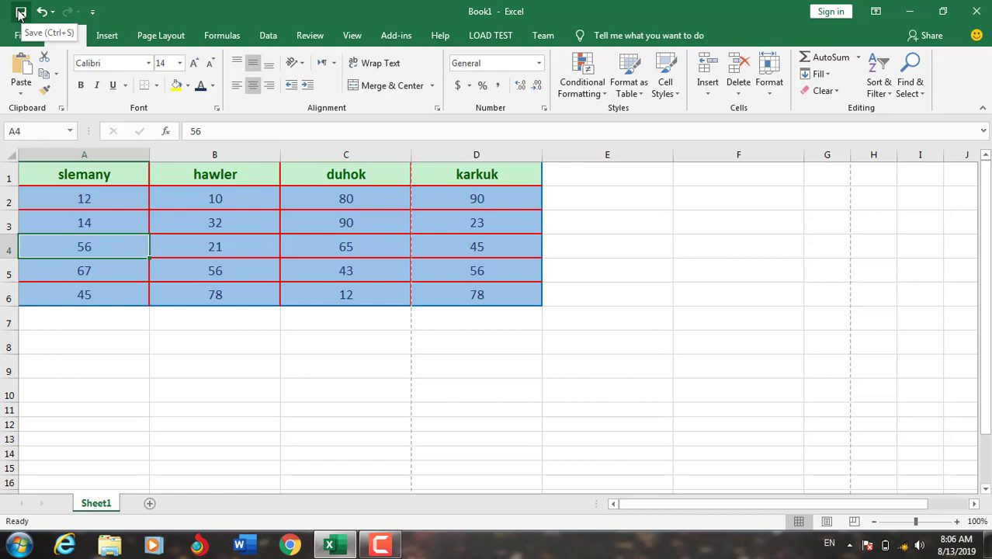
Save the workbook to the Desktop as an Excel Workbook named wanayduam.
click(21, 12)
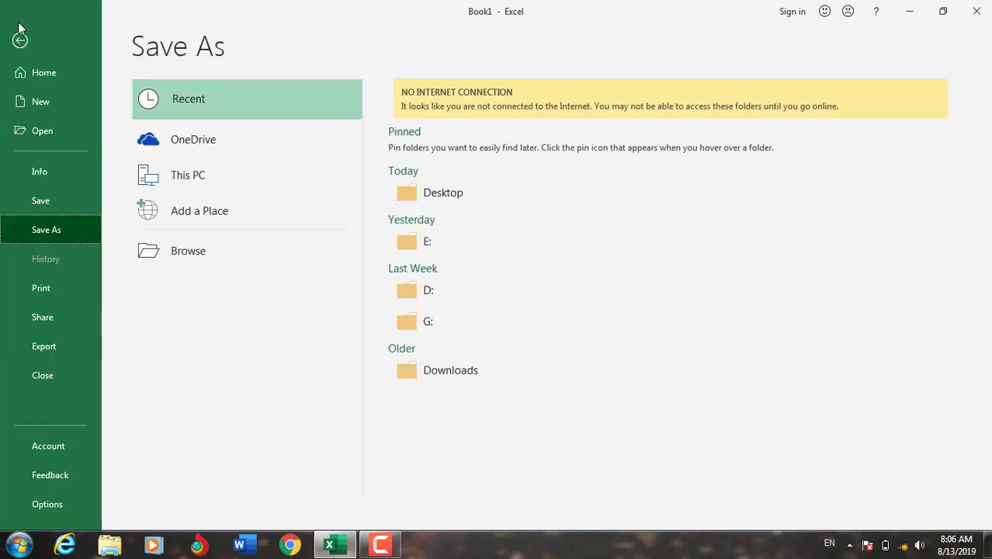
click(177, 253)
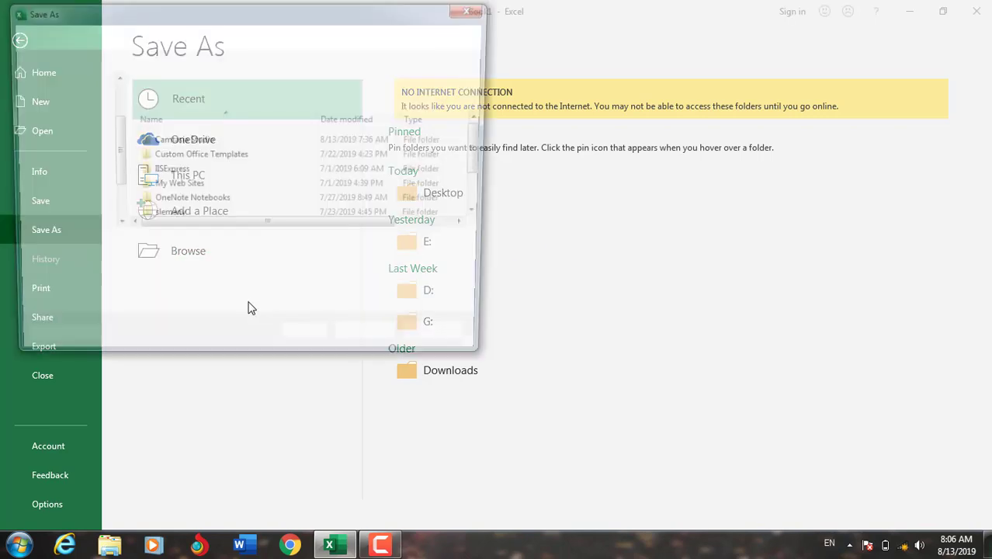
click(68, 109)
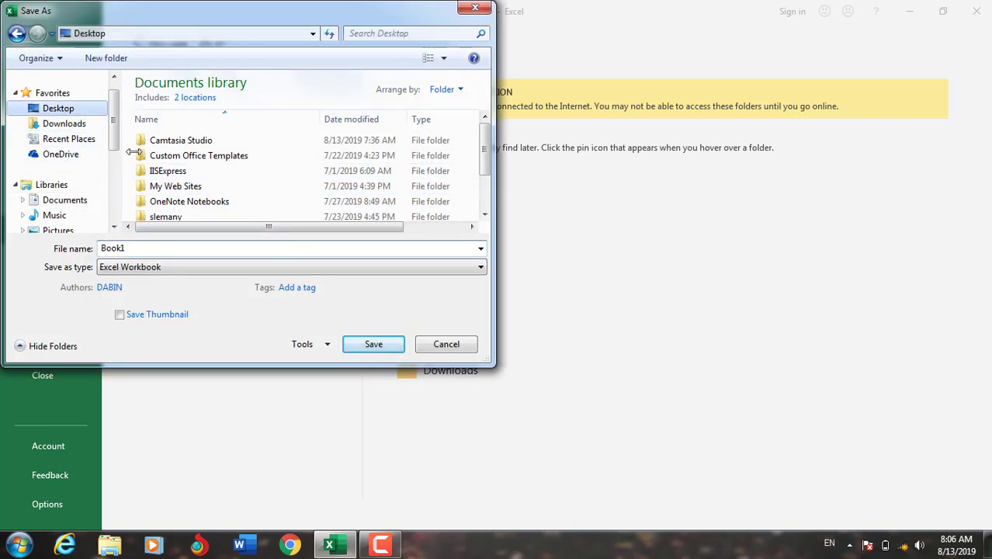
double_click(177, 246)
text(w)
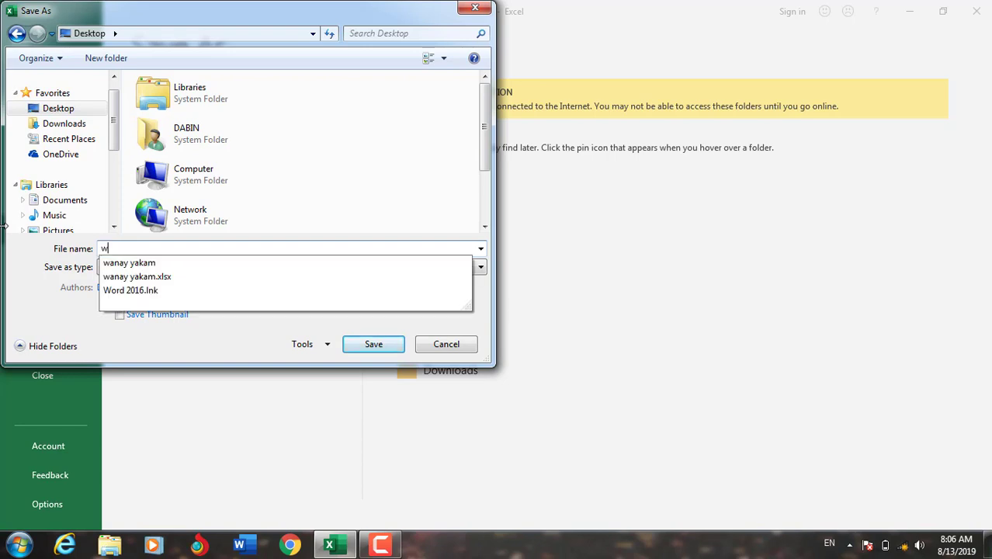
text(anayduam)
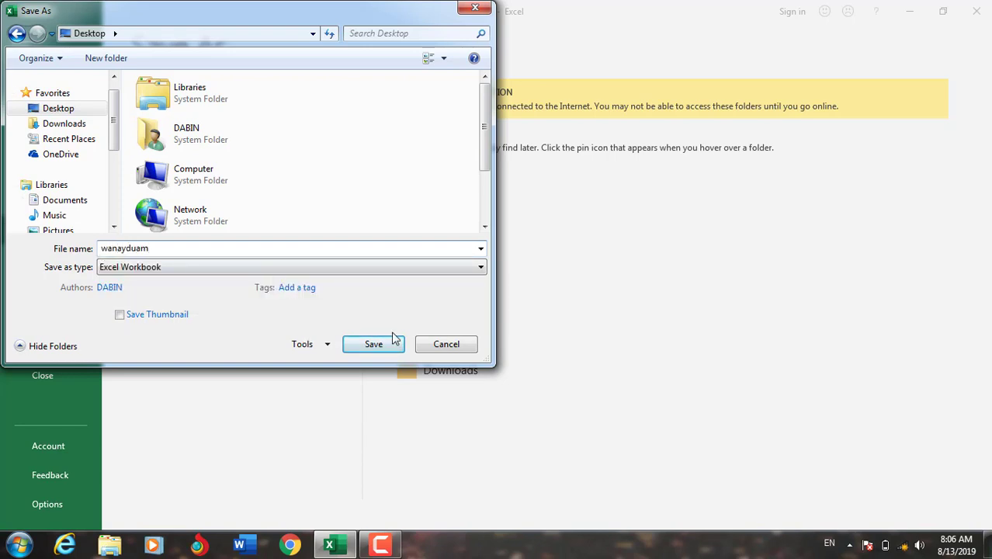
click(376, 343)
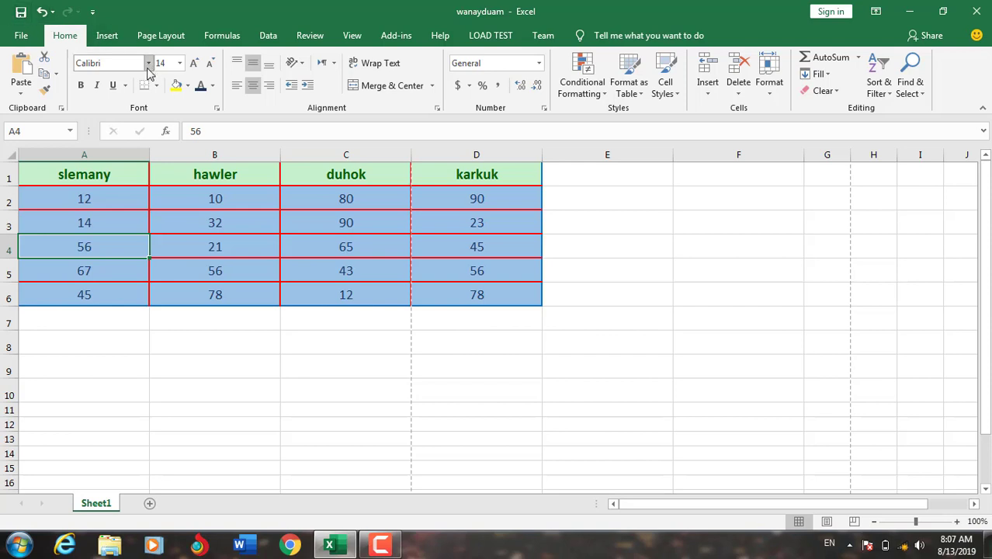
Create a new blank workbook and close it to return to the wanayduam workbook.
click(24, 37)
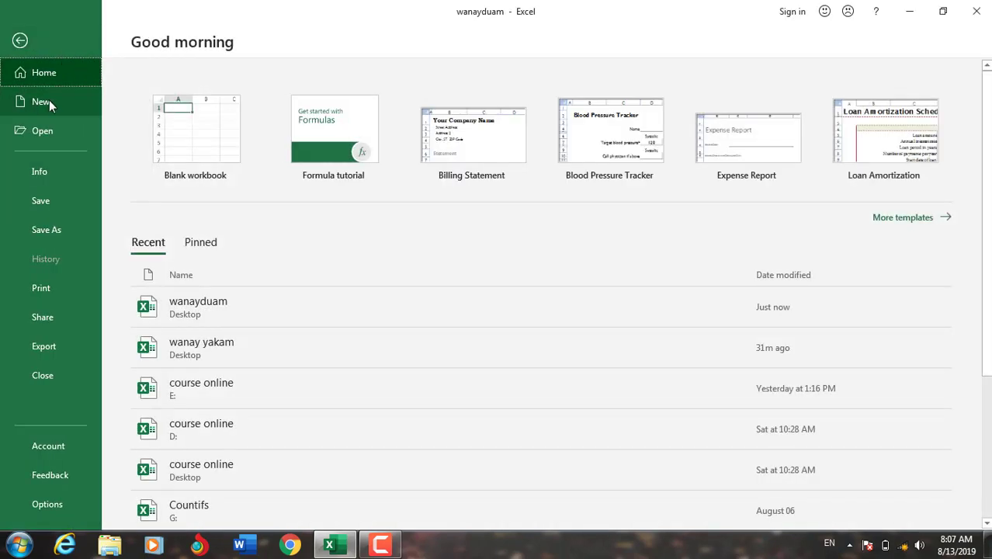
click(48, 100)
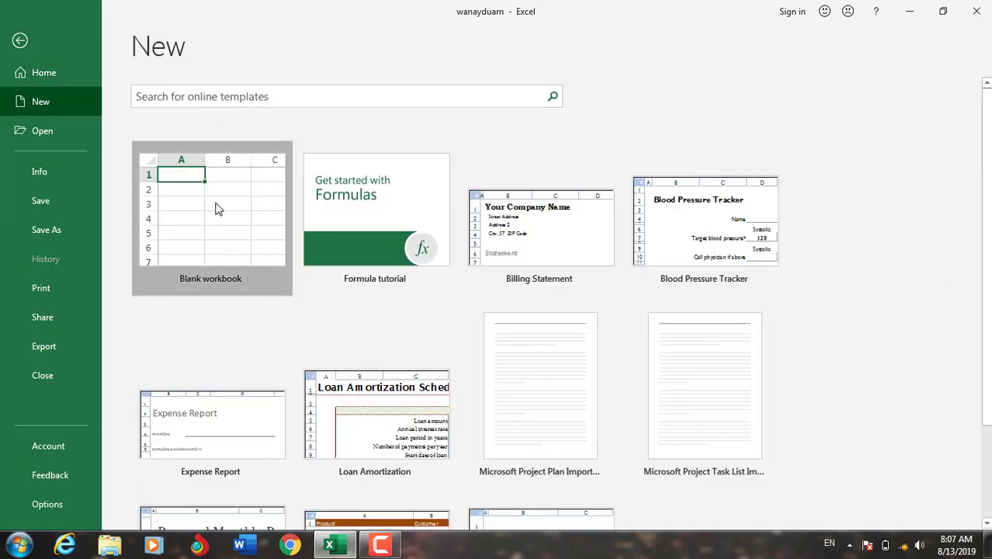
click(172, 204)
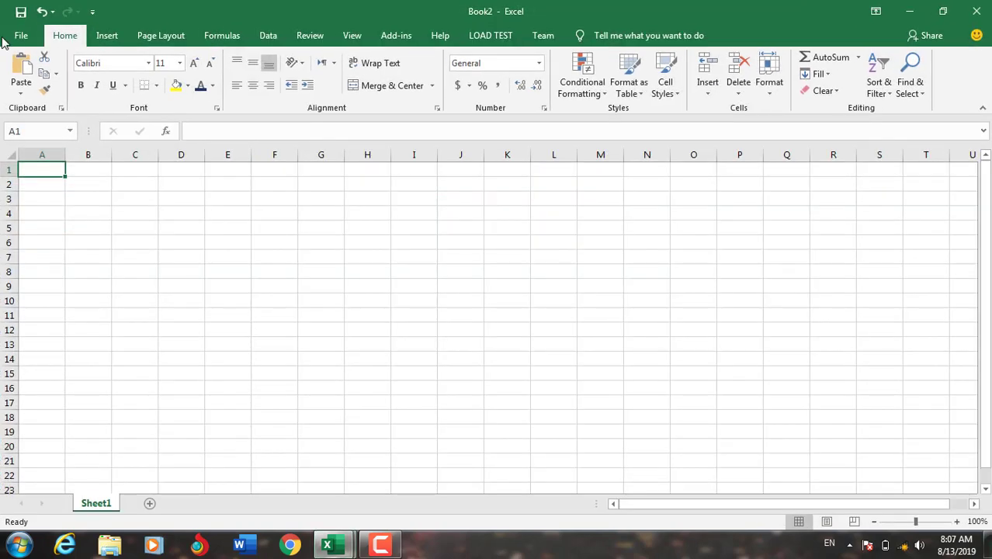
click(976, 12)
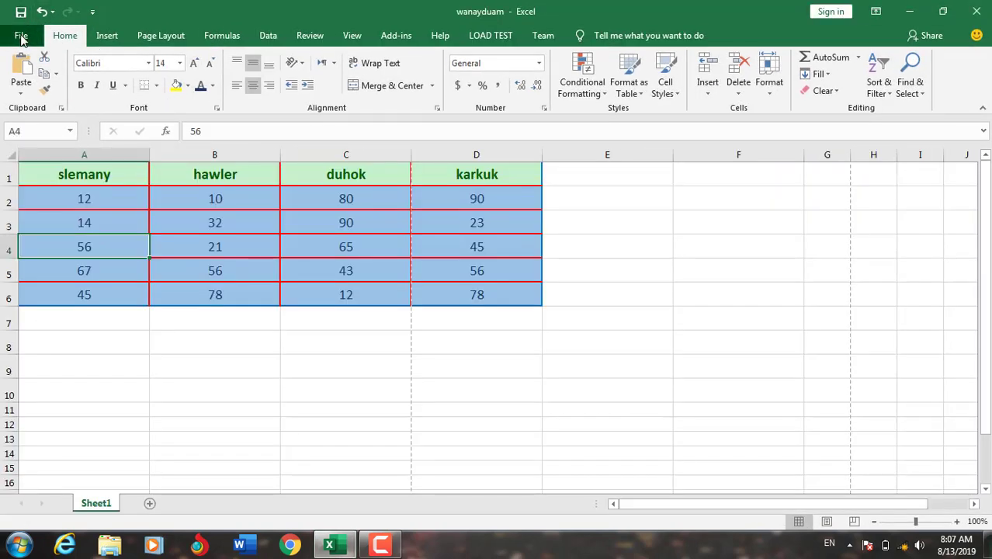
click(22, 37)
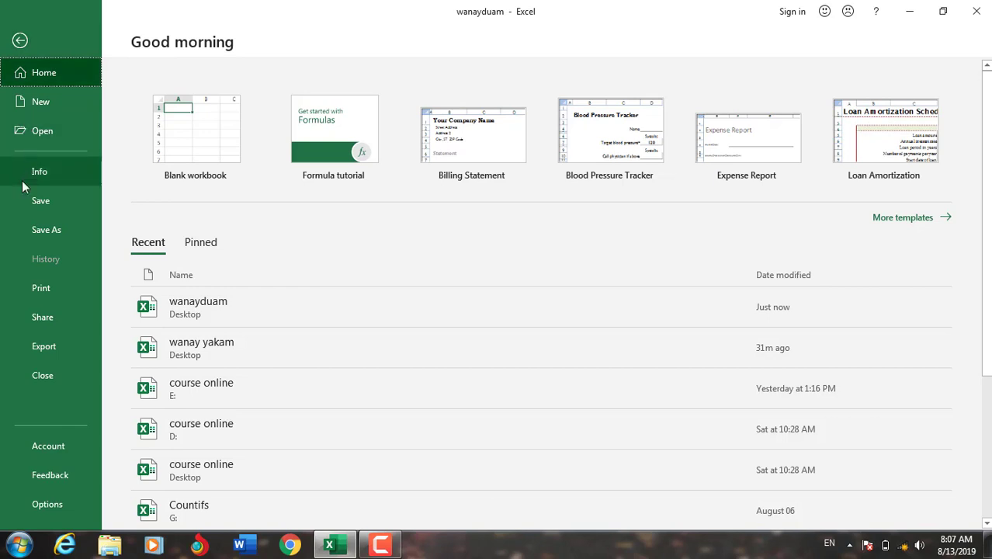
click(20, 40)
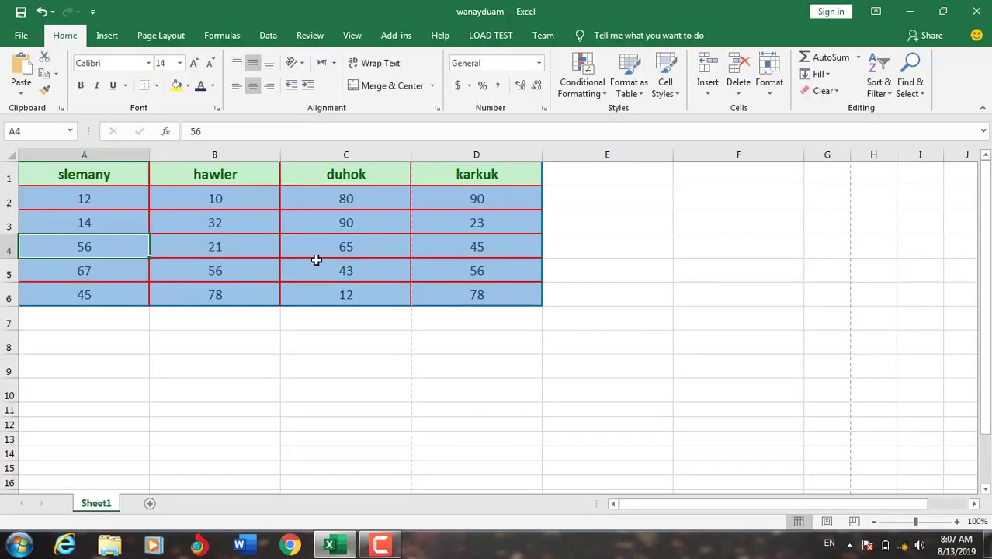